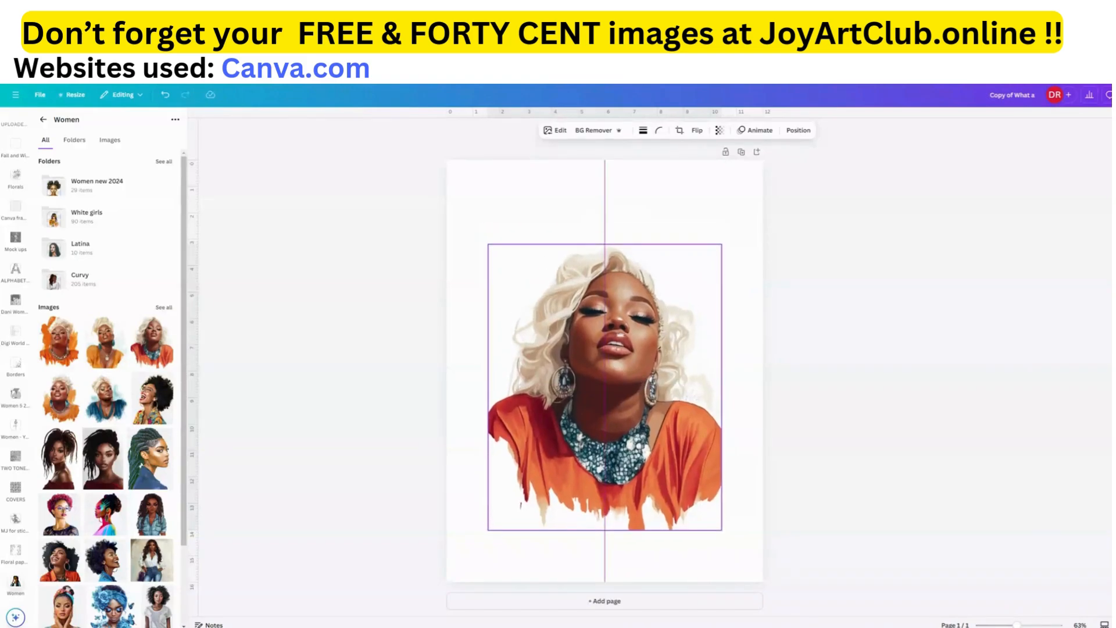
# Enlarge the portrait image slightly and center it on the page
pyautogui.moveTo(488, 245); pyautogui.dragTo(466, 218)
pyautogui.moveTo(631, 369)
pyautogui.mouseDown()
pyautogui.moveTo(641, 395)
pyautogui.moveTo(641, 386)
pyautogui.mouseUp()
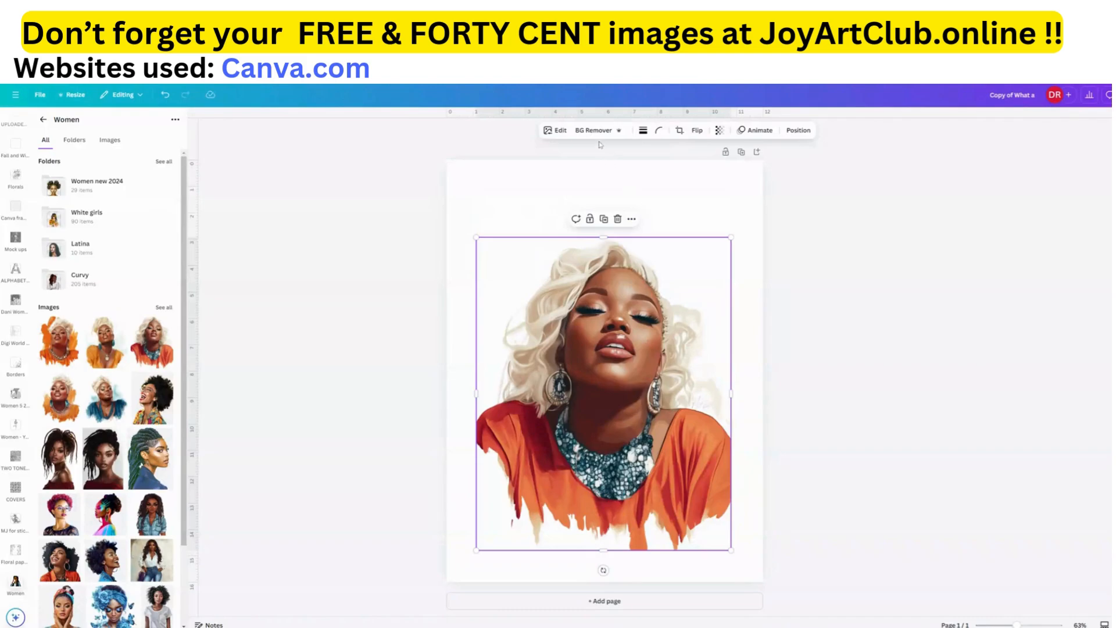
# Set the page background to the light teal-blue brand color
pyautogui.click(709, 209)
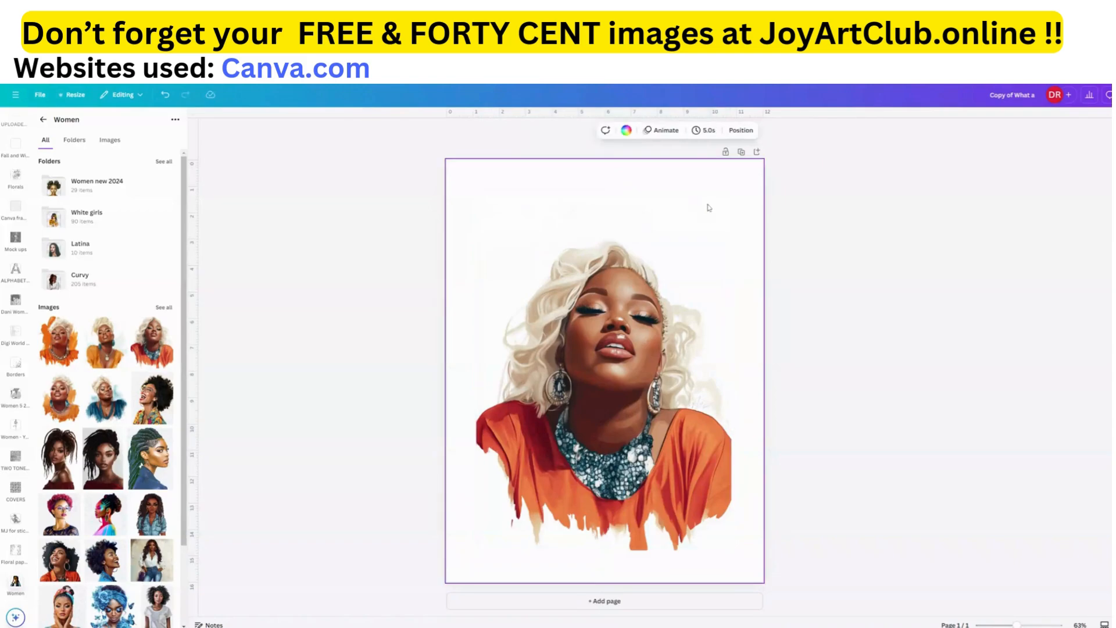
pyautogui.click(626, 131)
pyautogui.click(164, 249)
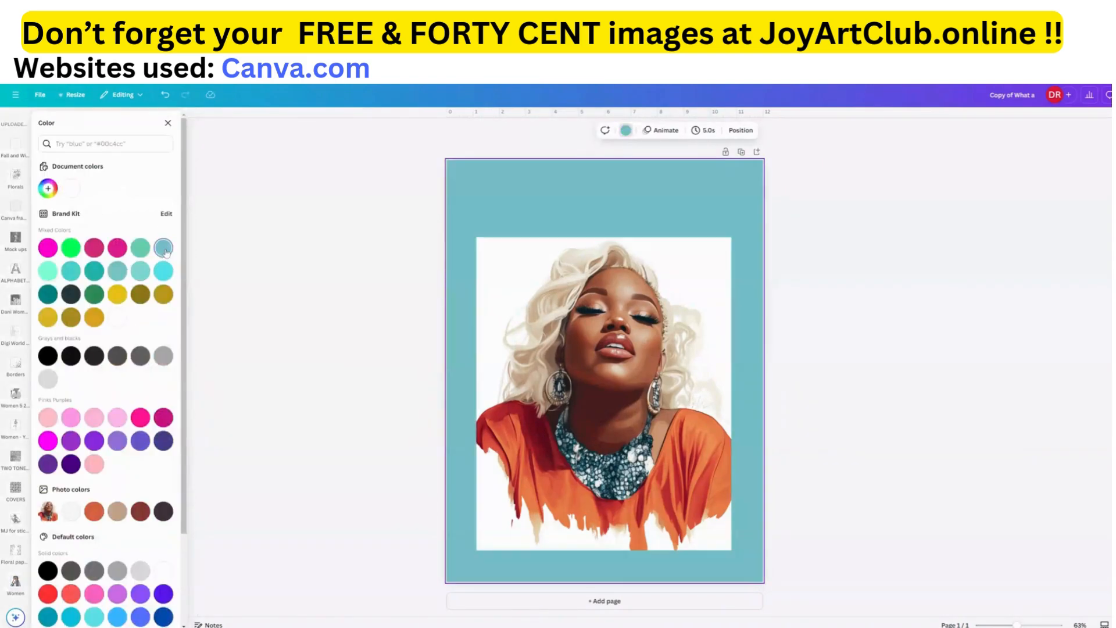
# Remove the background from the portrait image
pyautogui.click(594, 332)
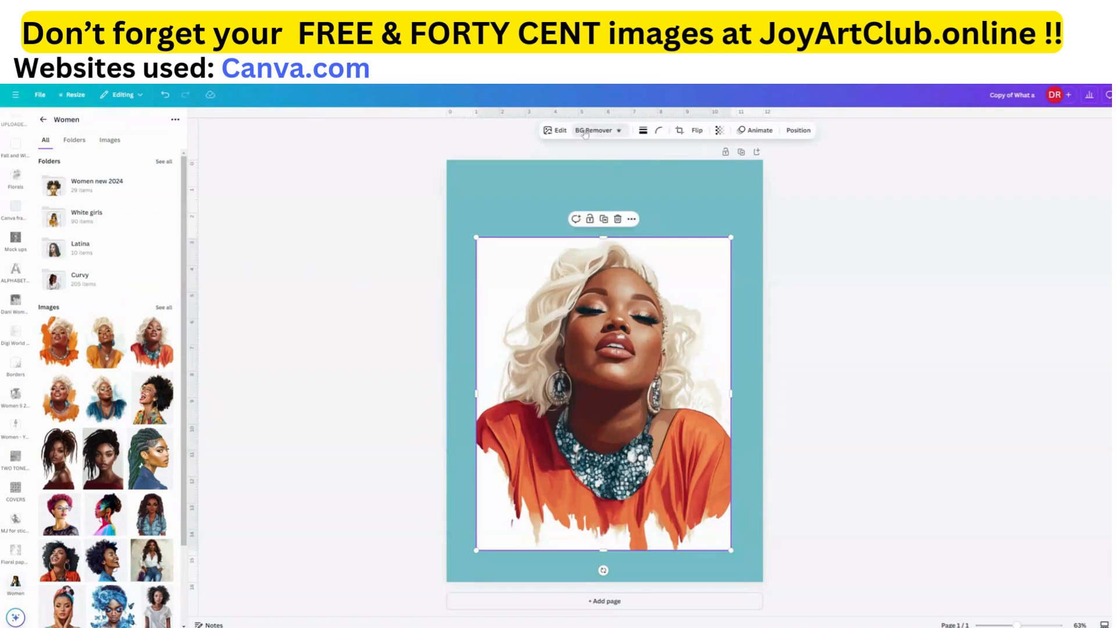
pyautogui.click(585, 132)
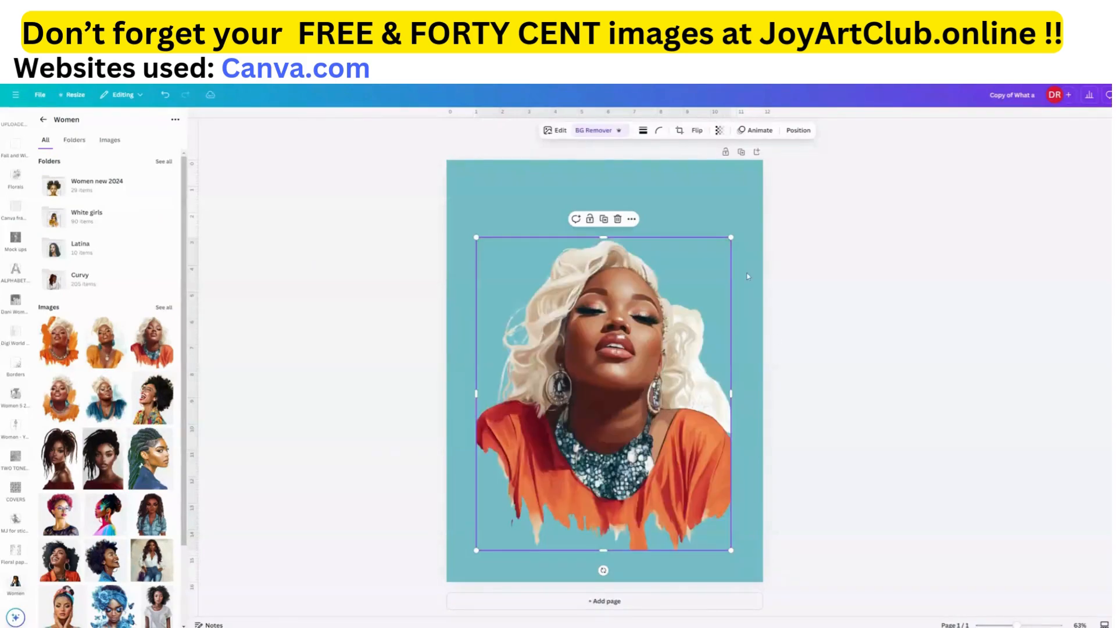
pyautogui.click(697, 212)
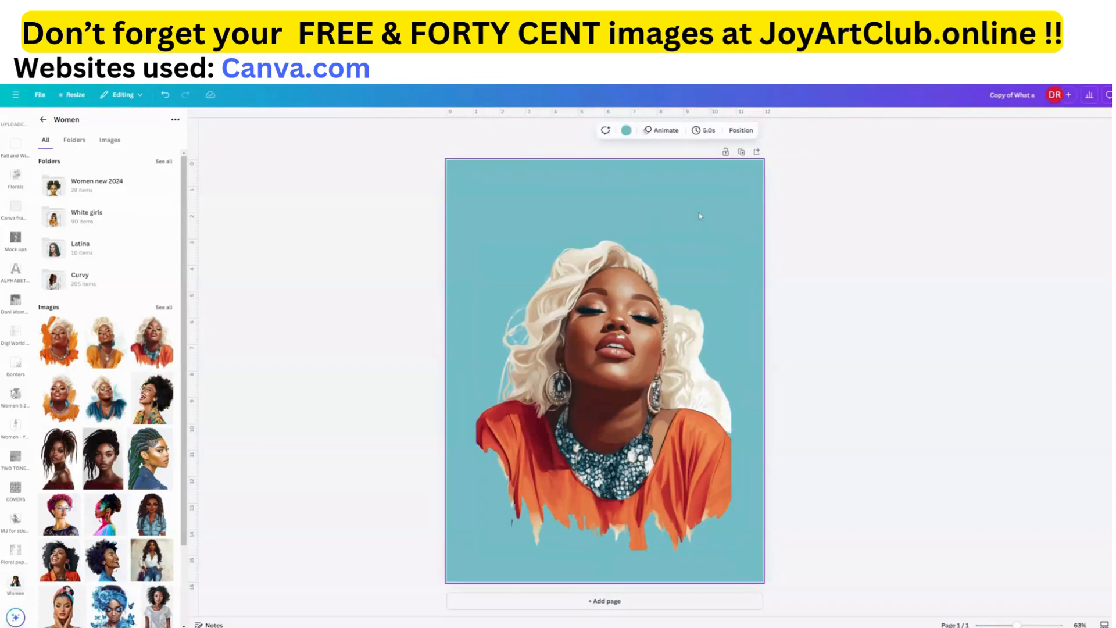
# Clear the page background color and move the portrait up toward the top of the page, centered horizontally
pyautogui.press('Delete')
pyautogui.moveTo(662, 383); pyautogui.dragTo(663, 335)
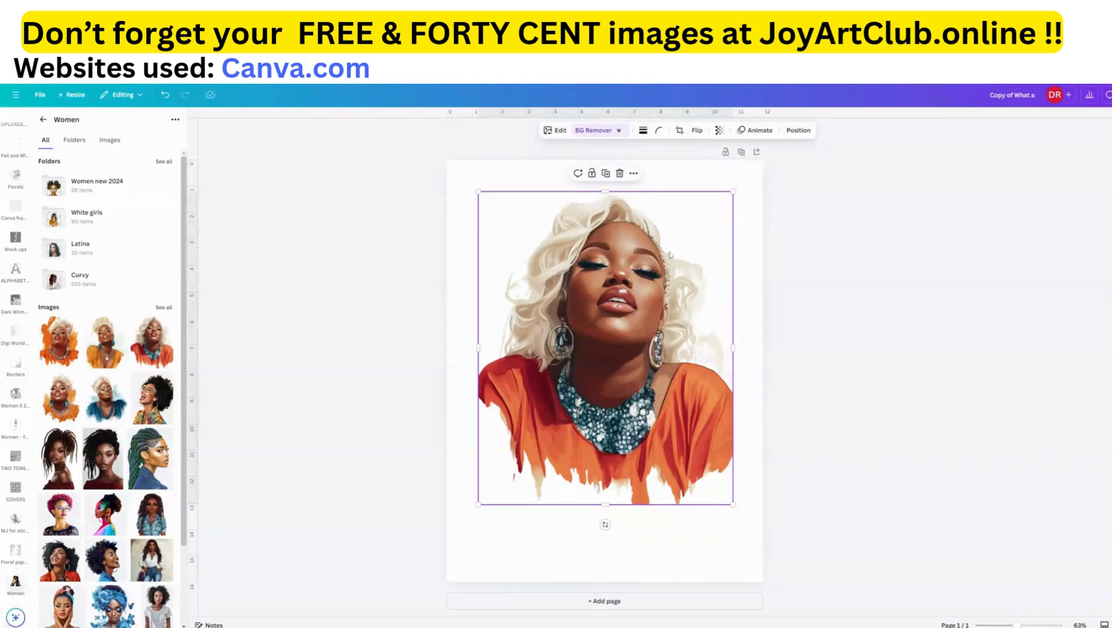
pyautogui.moveTo(666, 279)
pyautogui.mouseDown()
pyautogui.moveTo(665, 290)
pyautogui.moveTo(664, 280)
pyautogui.mouseUp()
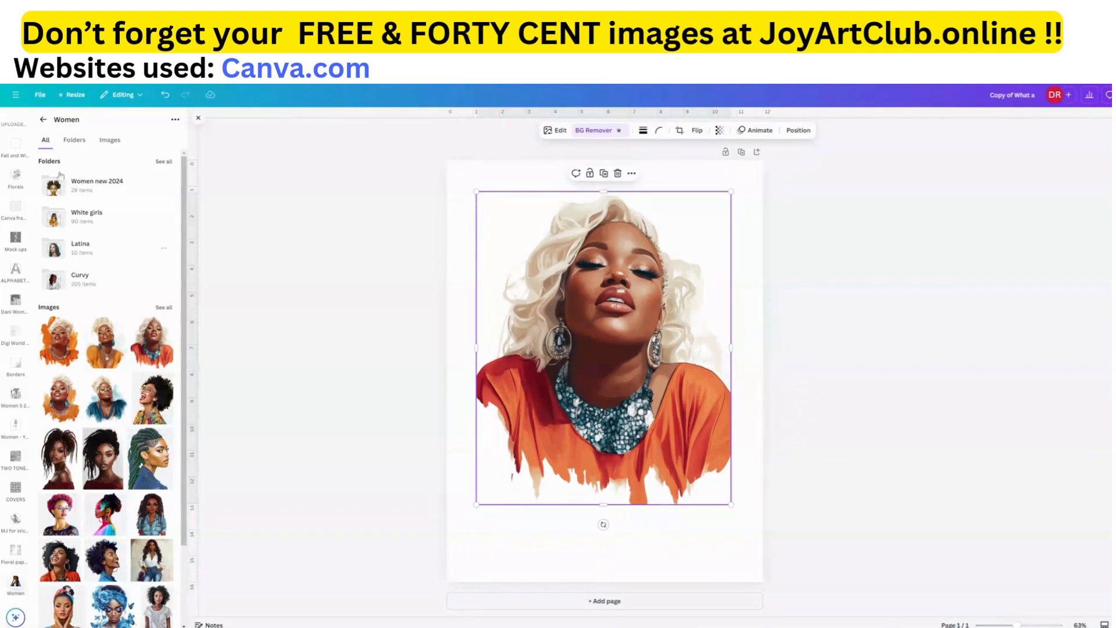
# Add the "JOIN NOW" font combination centered at the foot of the page and shift the portrait up to make room
pyautogui.click(43, 121)
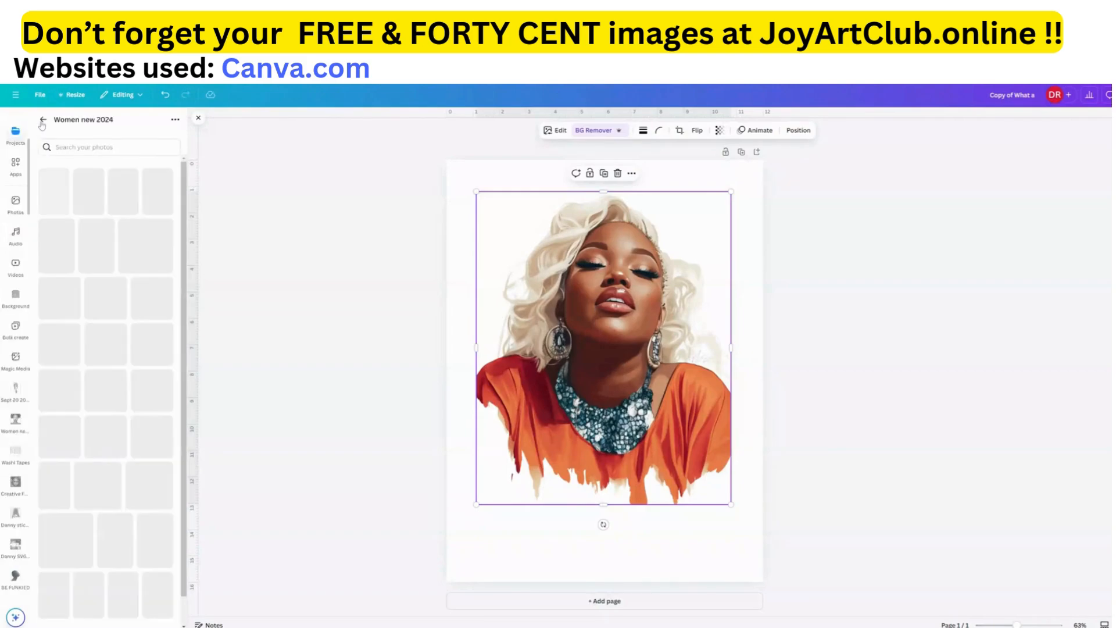
pyautogui.click(47, 118)
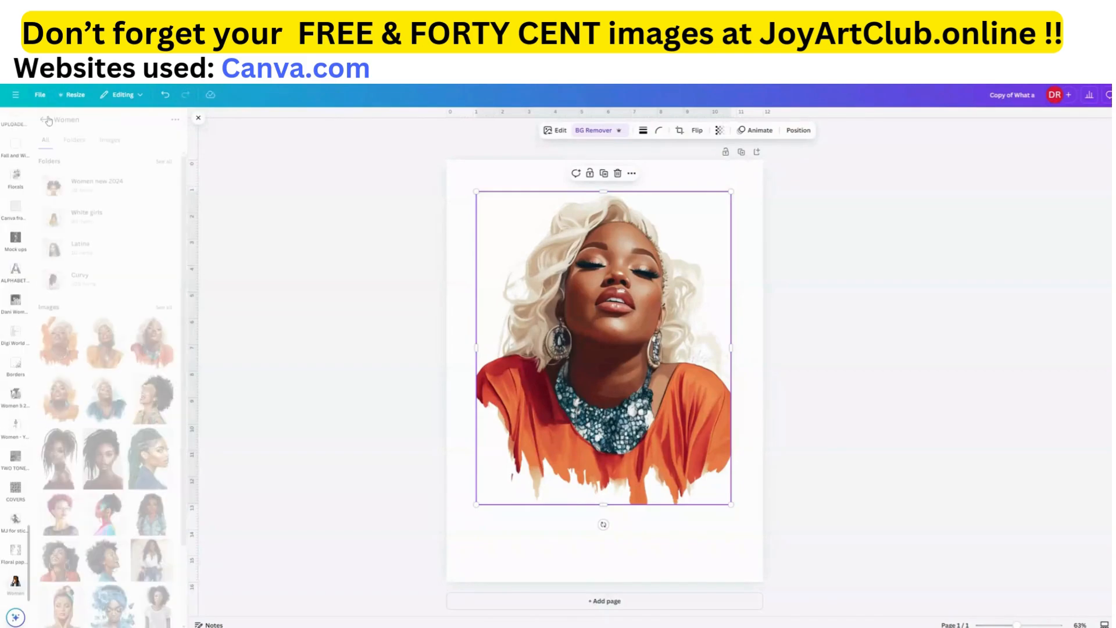
pyautogui.click(45, 124)
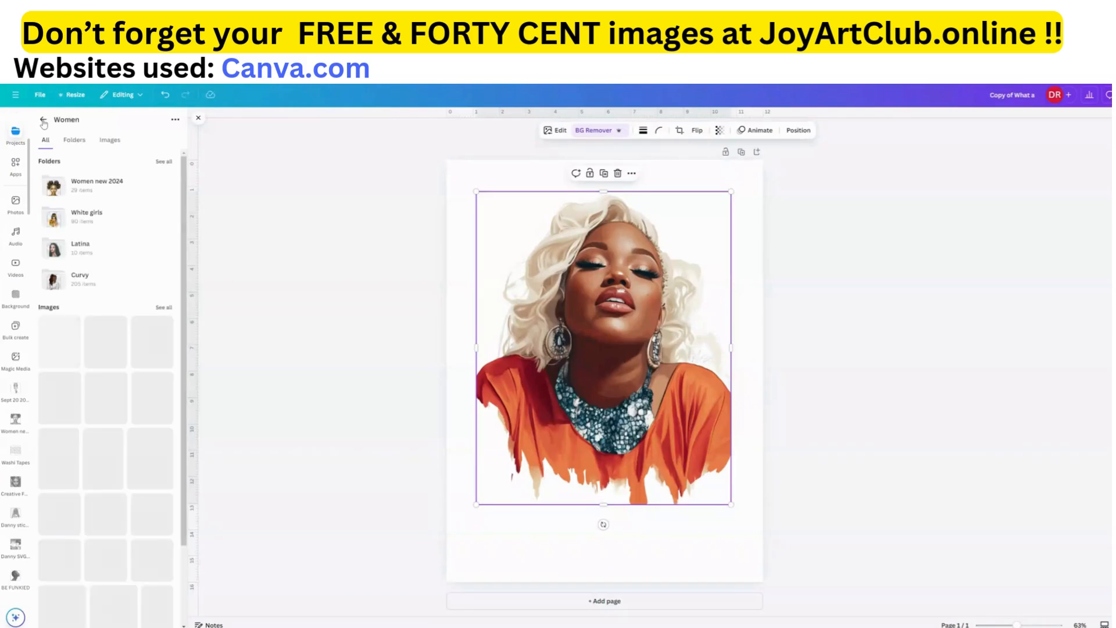
pyautogui.scroll(3, 26, 257)
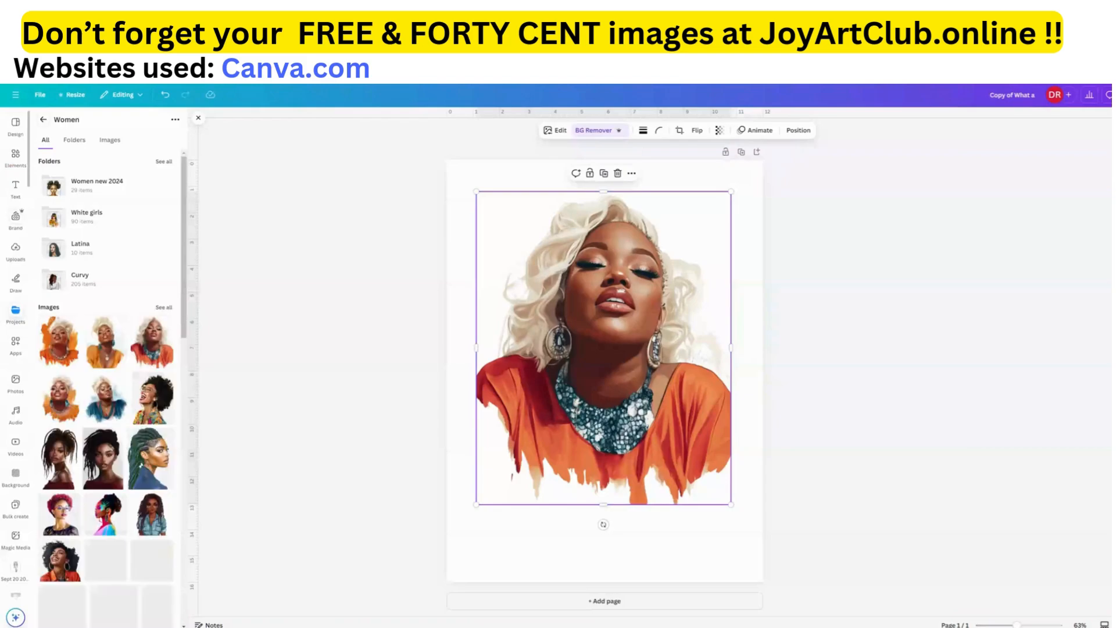
pyautogui.click(16, 188)
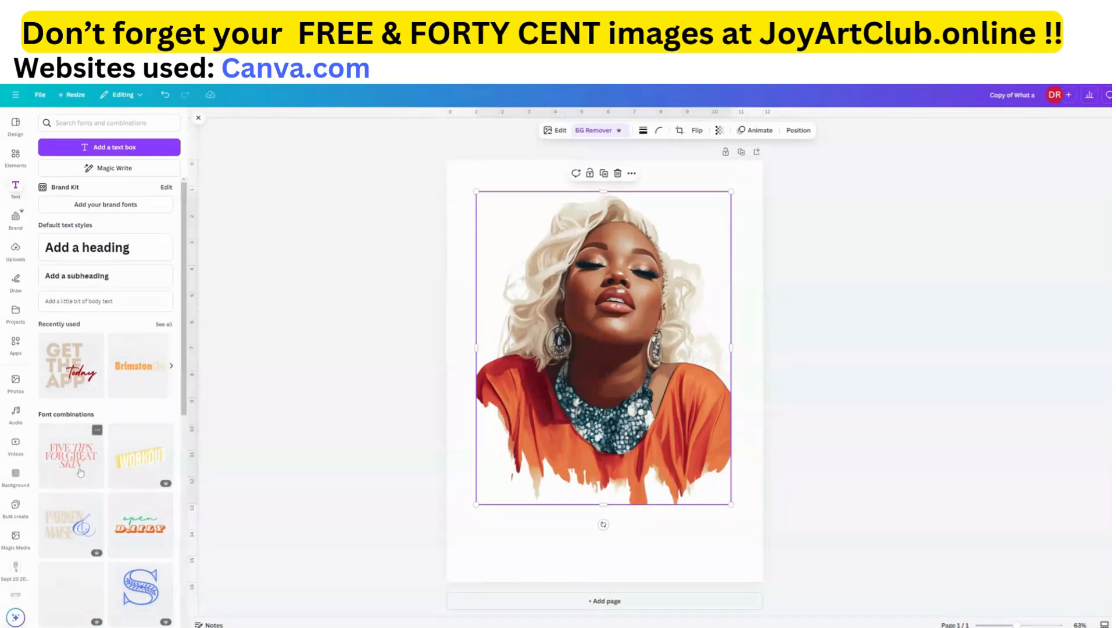
pyautogui.scroll(-3, 80, 472)
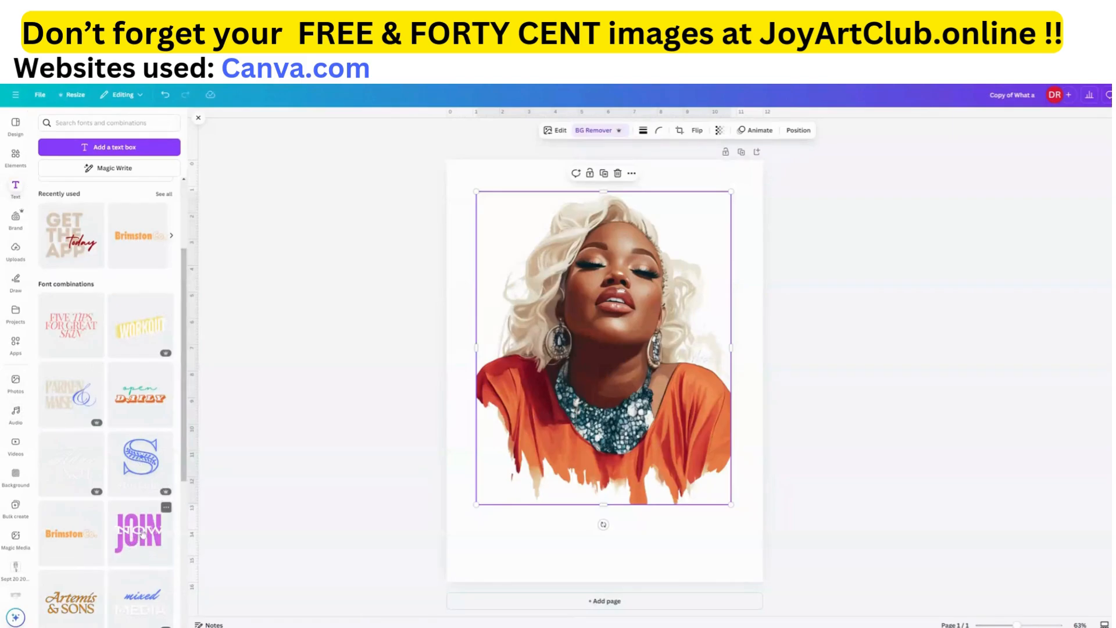
pyautogui.click(143, 542)
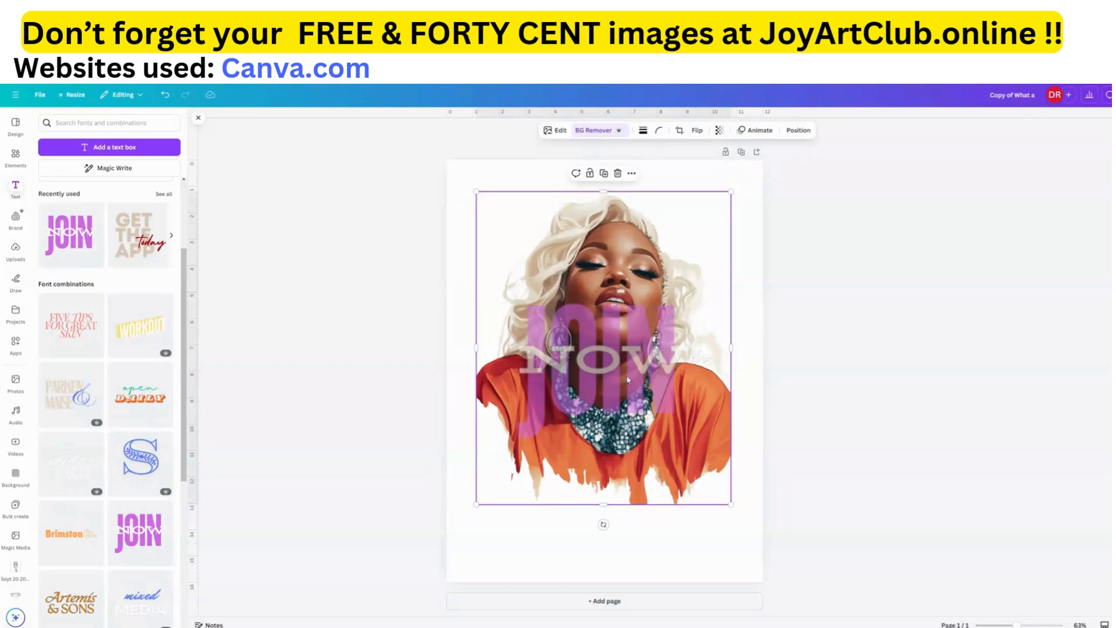
pyautogui.moveTo(621, 441); pyautogui.dragTo(621, 583)
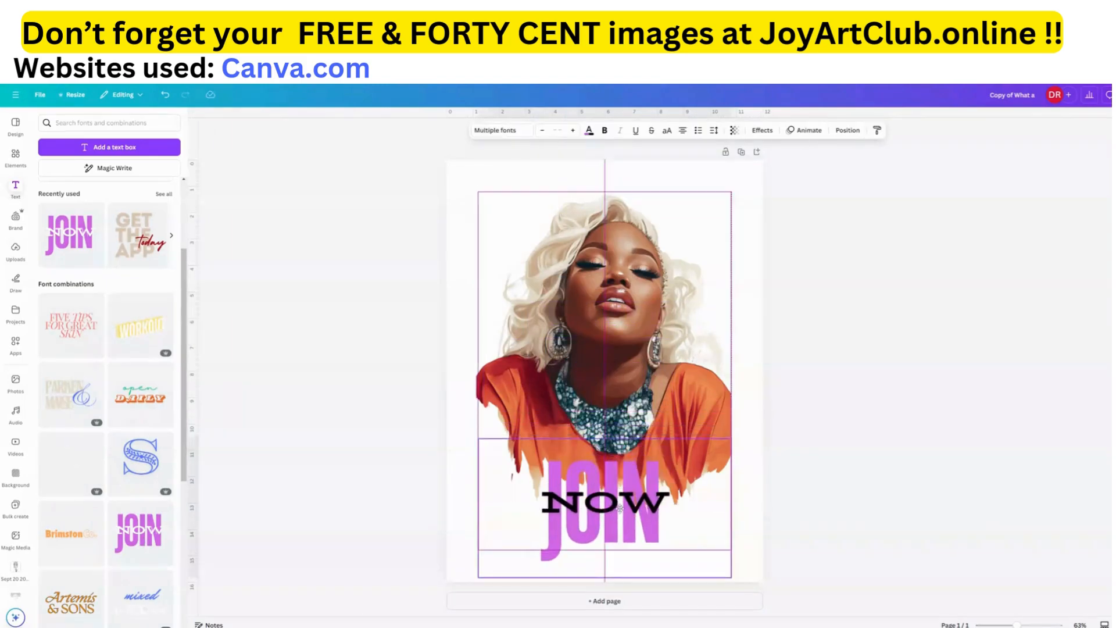
pyautogui.moveTo(636, 252); pyautogui.dragTo(637, 230)
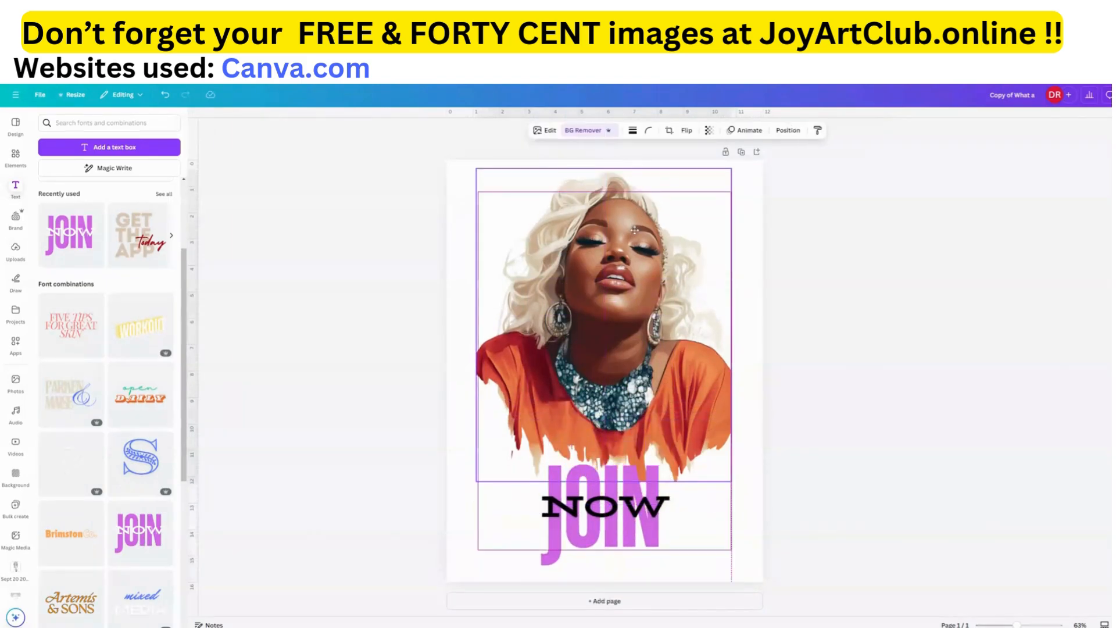
# Ungroup the "JOIN NOW" text and place "NOW" directly above "JOIN" as two separate lines
pyautogui.click(606, 522)
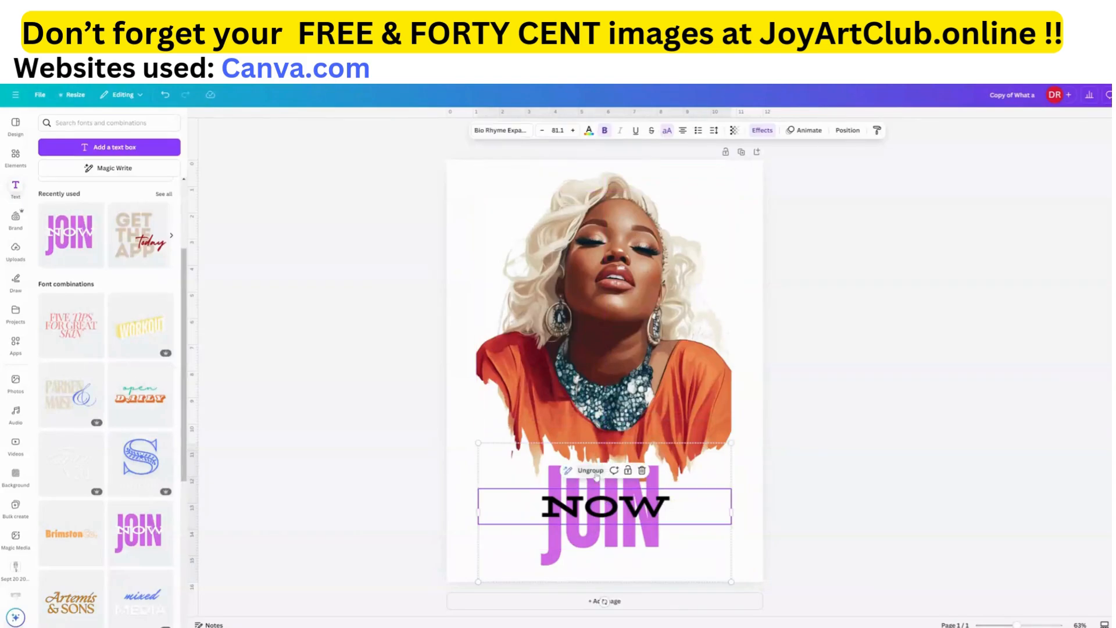
pyautogui.click(592, 471)
pyautogui.click(763, 522)
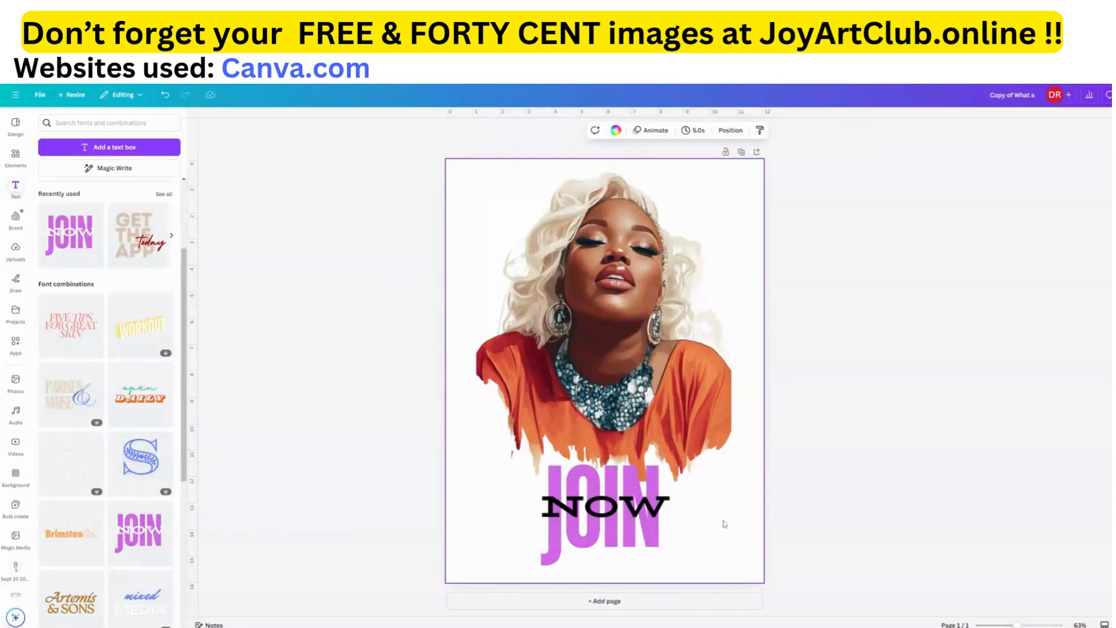
pyautogui.moveTo(606, 516); pyautogui.dragTo(610, 461)
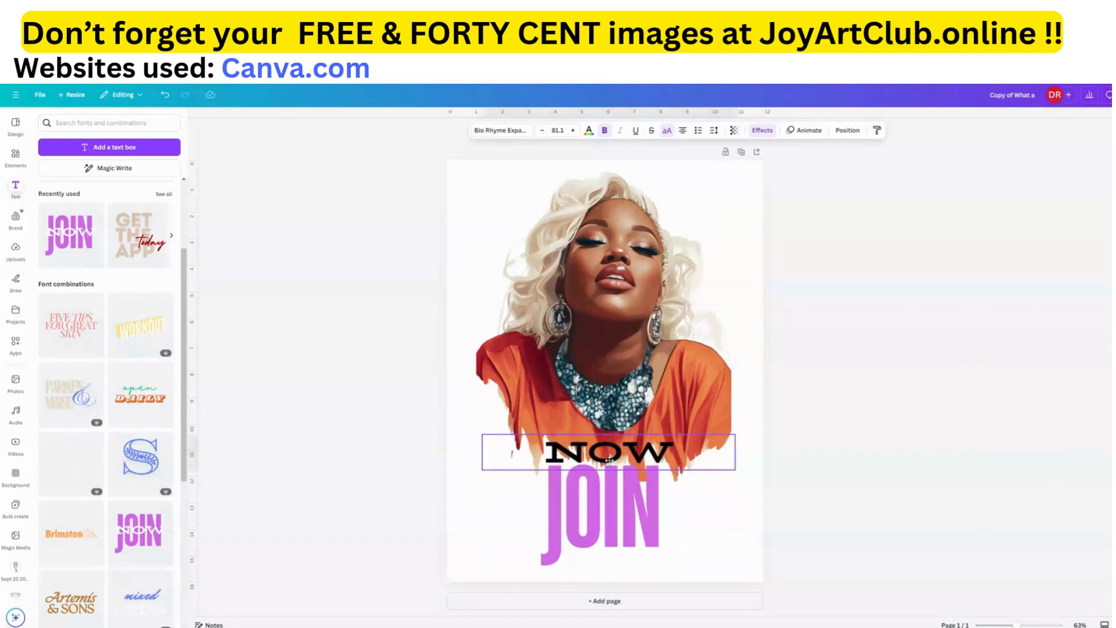
pyautogui.moveTo(615, 516); pyautogui.dragTo(615, 521)
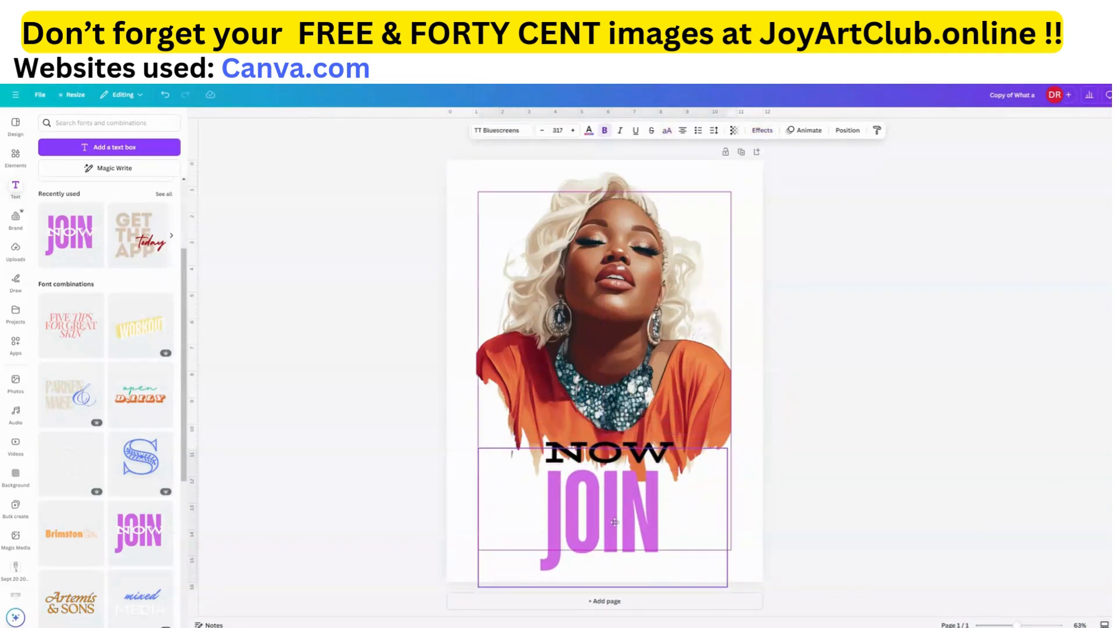
# Replace the upper text "NOW" with "DO IT"
pyautogui.click(651, 449)
pyautogui.doubleClick(650, 450)
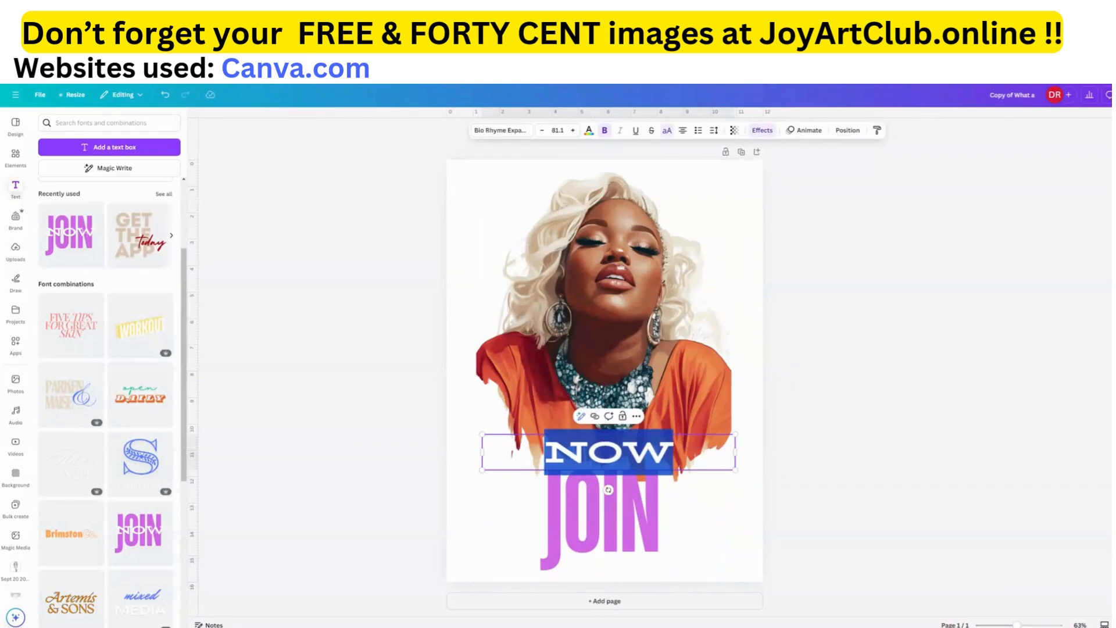
pyautogui.write('DO IT')
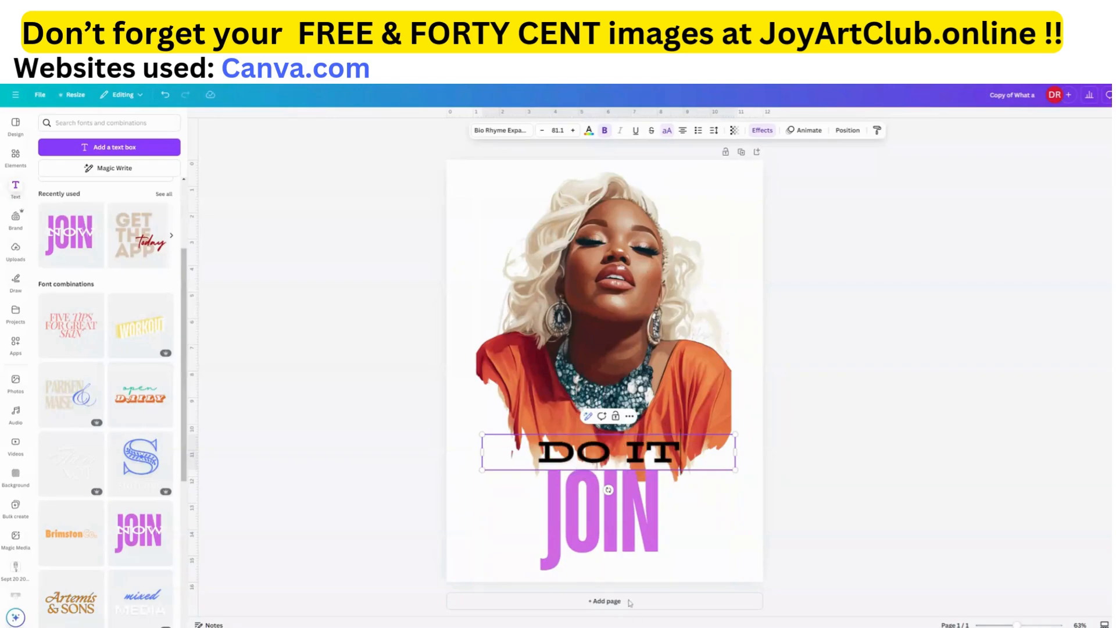
# Replace the large purple text "JOIN" with "NOW!"
pyautogui.click(621, 527)
pyautogui.doubleClick(623, 534)
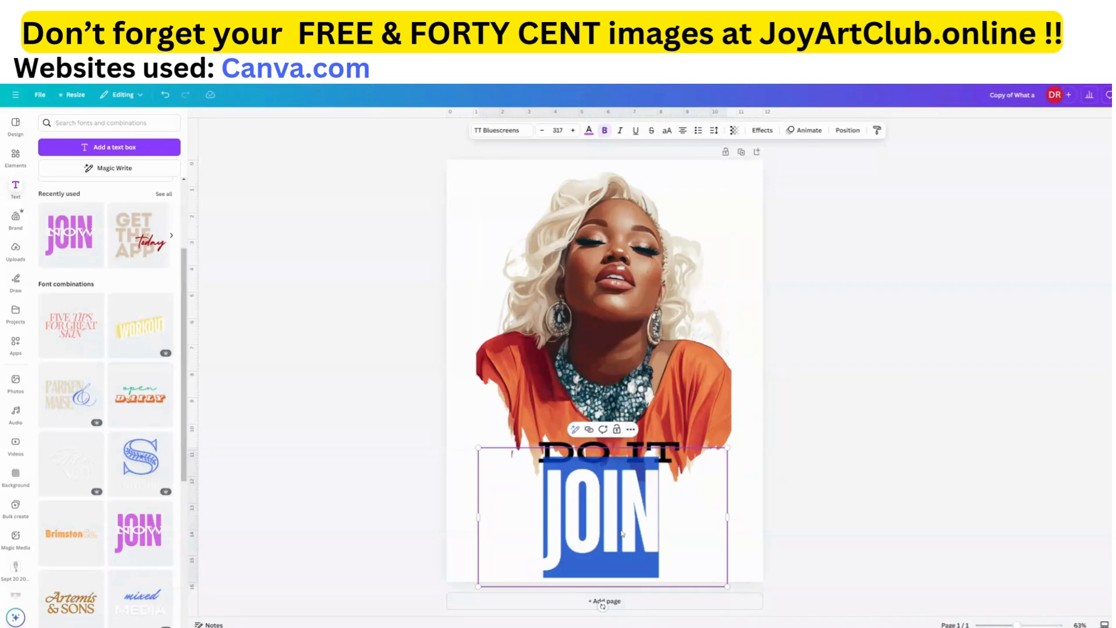
pyautogui.write('now')
pyautogui.press('BackSpace')
pyautogui.press('BackSpace')
pyautogui.press('BackSpace')
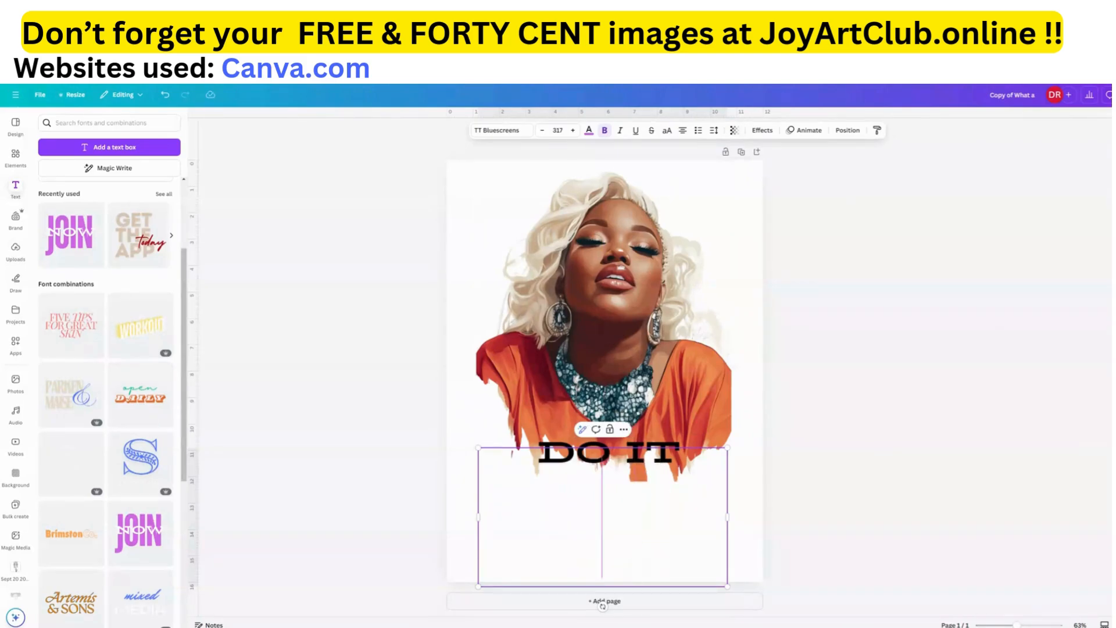
pyautogui.write('NOW!')
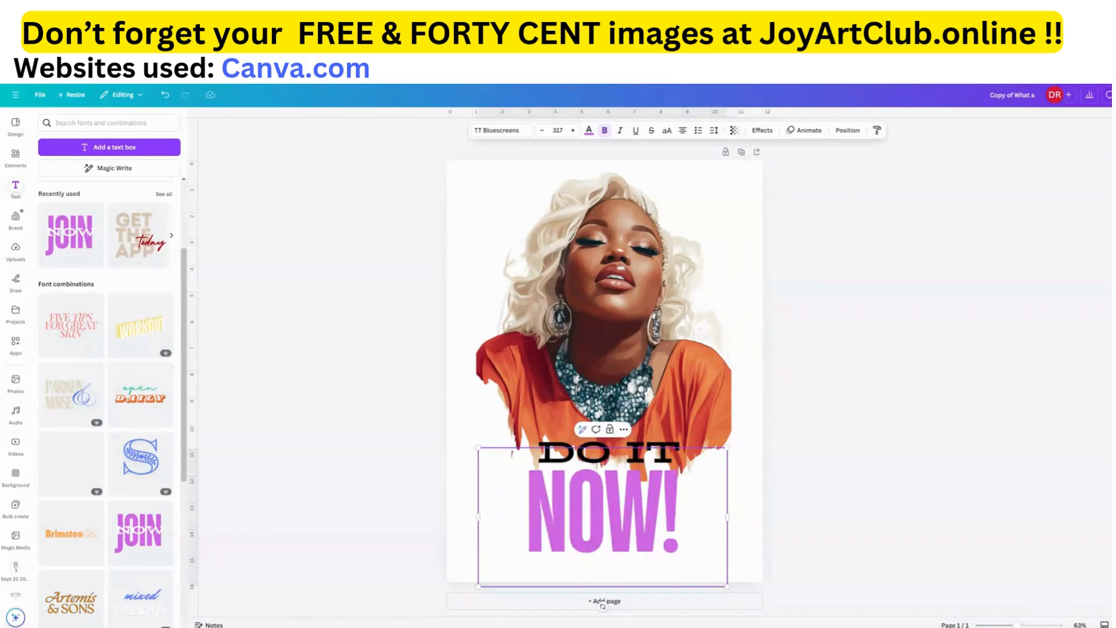
pyautogui.click(842, 471)
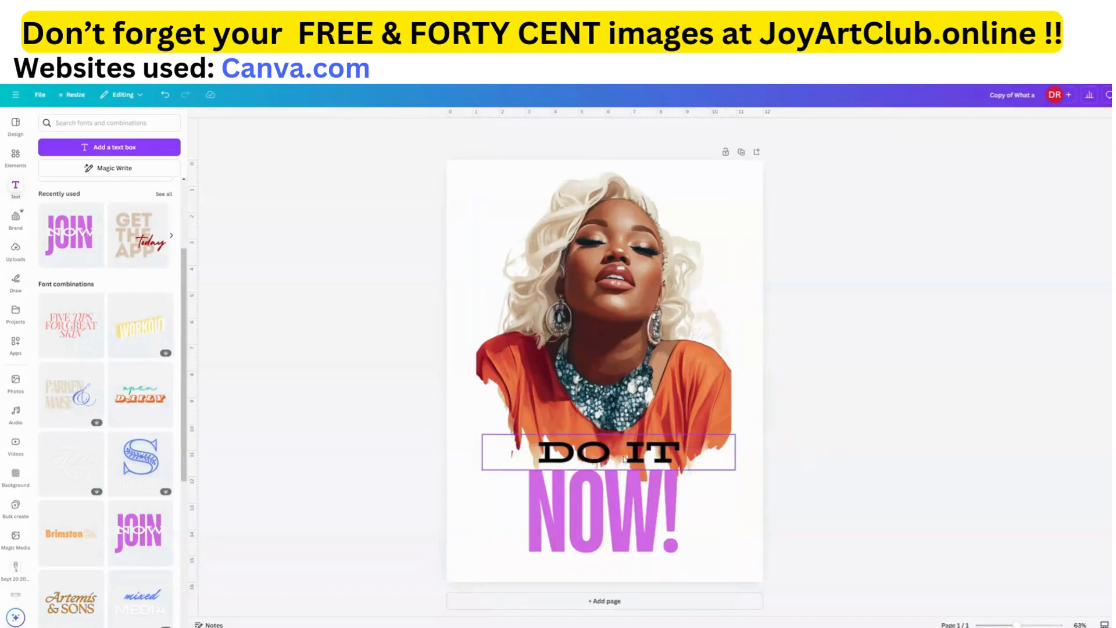
# Nudge both text lines slightly upward and center them on the page beneath the portrait
pyautogui.click(649, 452)
pyautogui.moveTo(649, 452); pyautogui.dragTo(645, 448)
pyautogui.moveTo(642, 514); pyautogui.dragTo(645, 509)
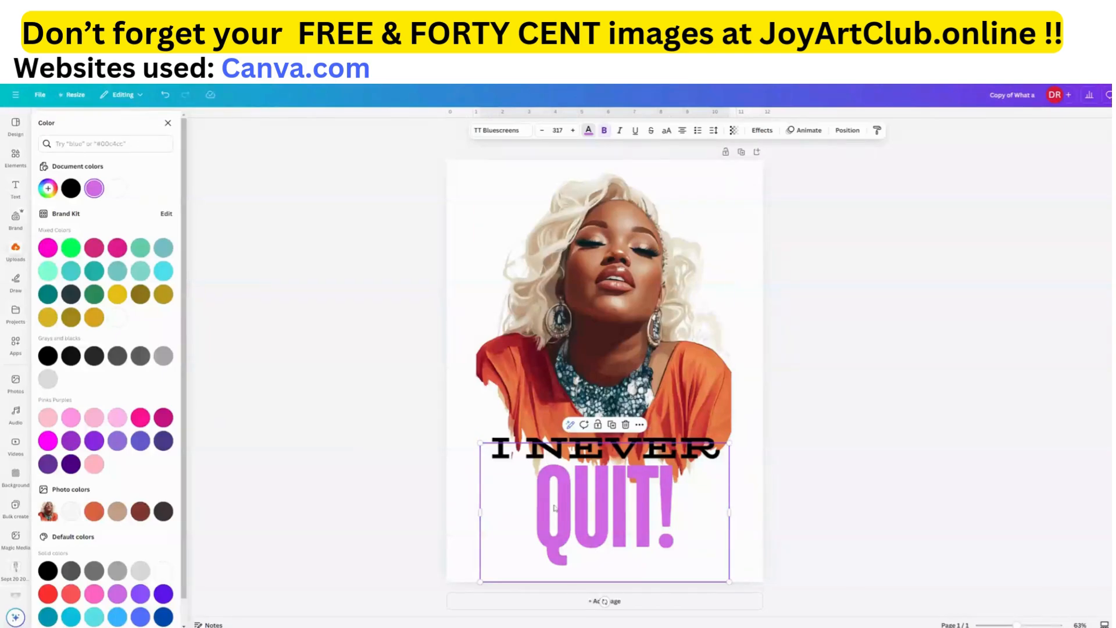
# Color the large "QUIT!" text with the orange photo color #db6441 sampled from the portrait
pyautogui.click(337, 467)
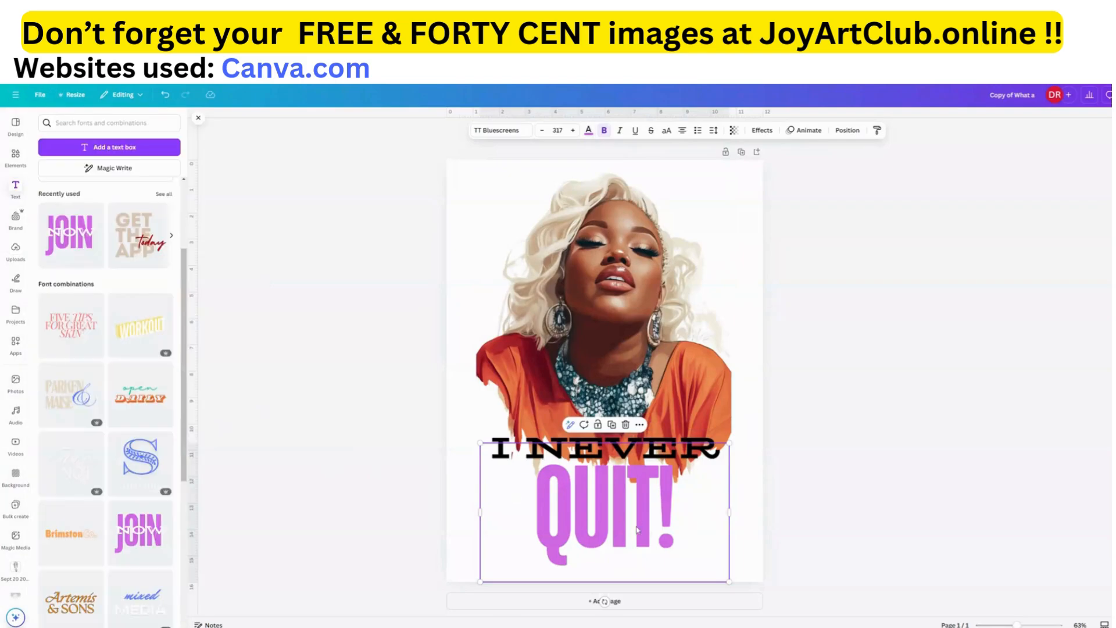
pyautogui.click(617, 516)
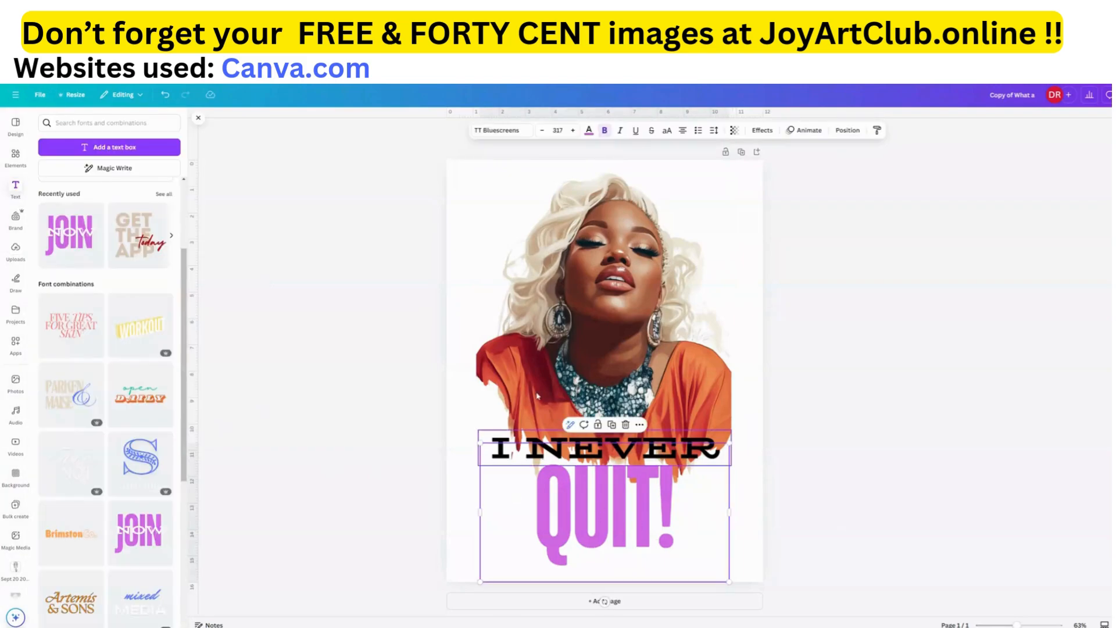
pyautogui.click(589, 132)
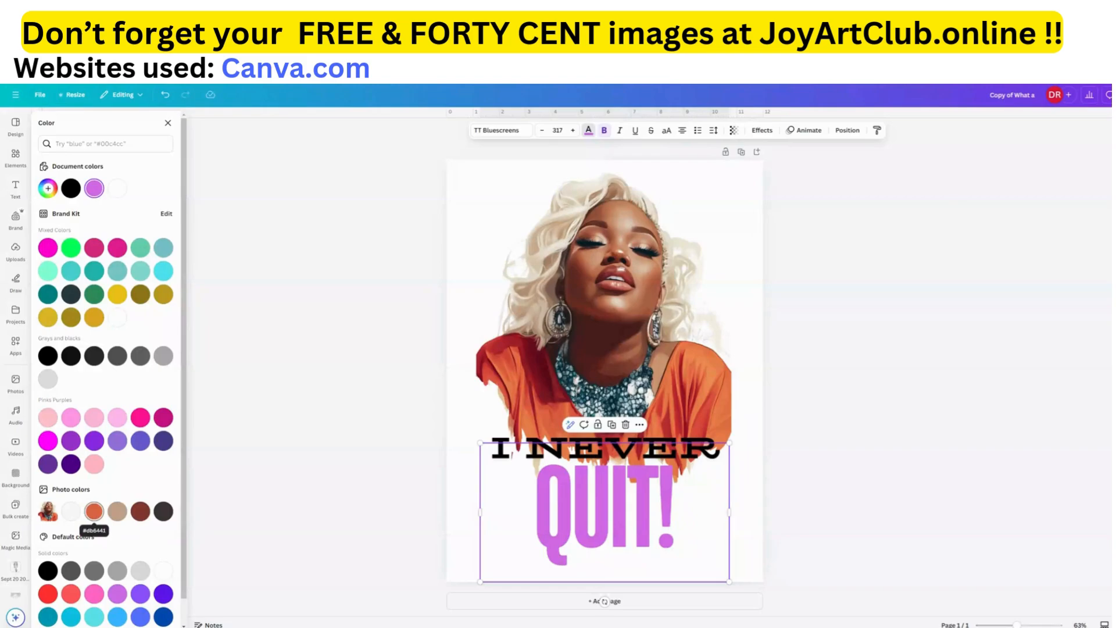
pyautogui.click(94, 513)
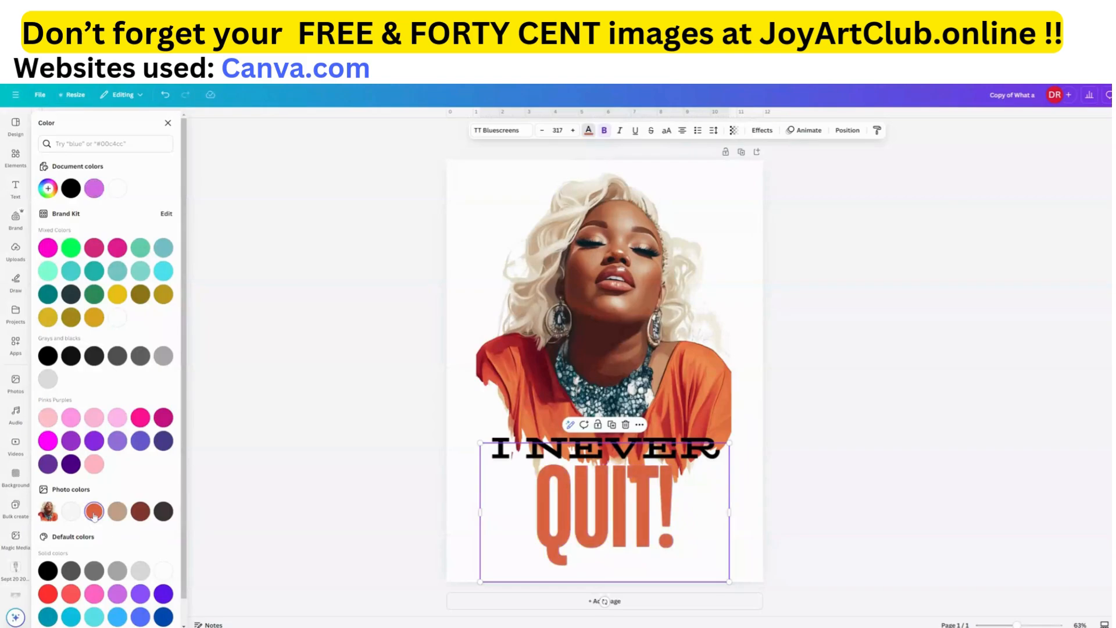
# Add an Outline effect to the "QUIT!" text and try progressively darker gray outline colors
pyautogui.click(762, 130)
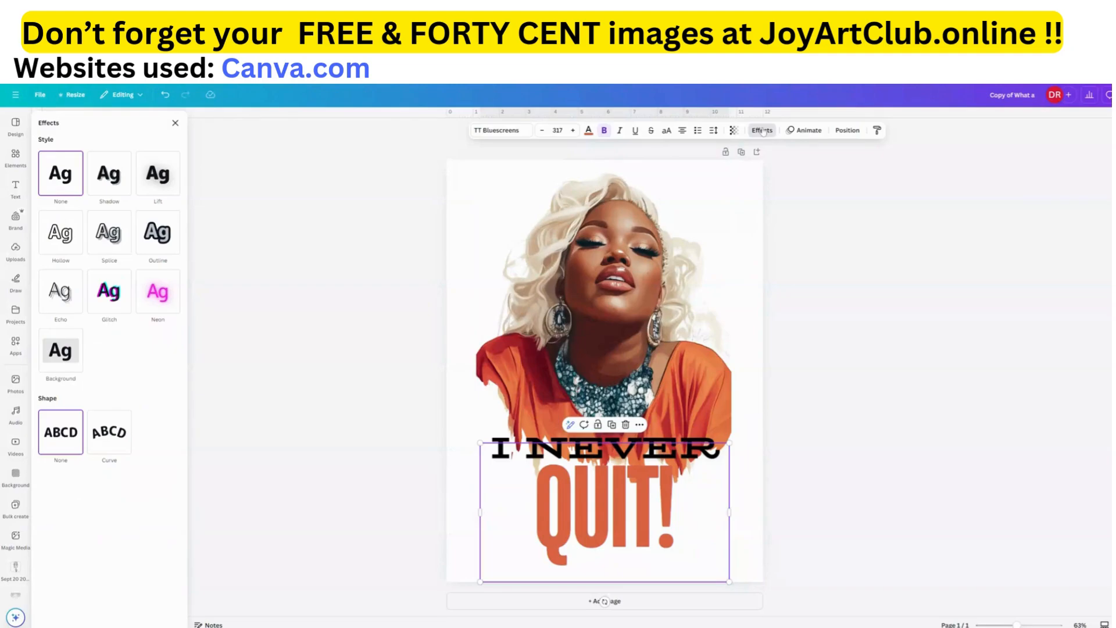
pyautogui.click(166, 238)
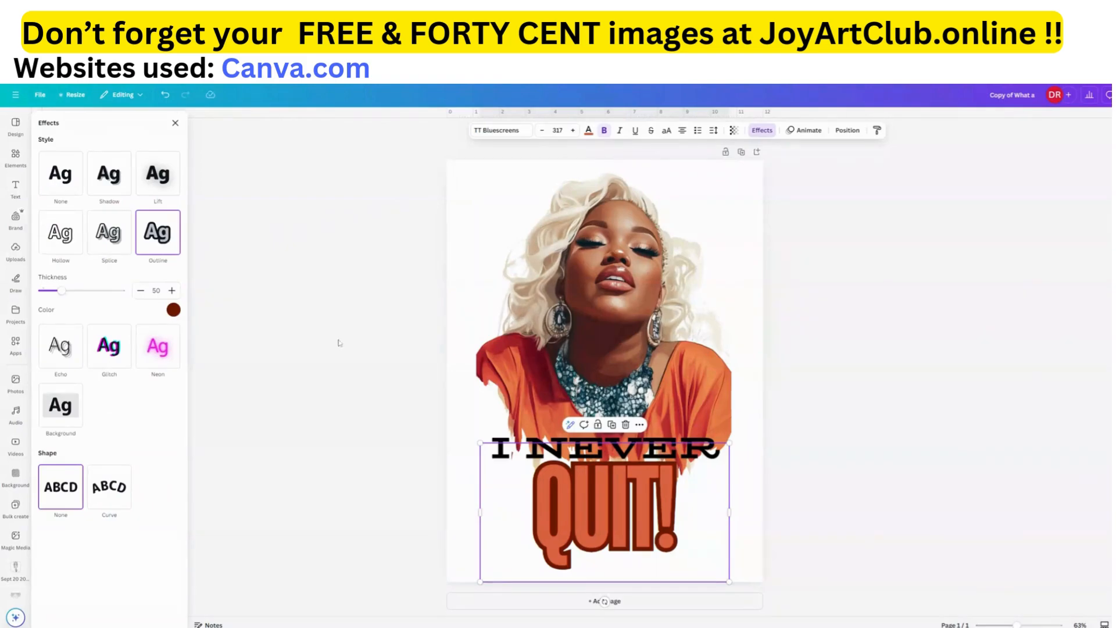
pyautogui.click(173, 309)
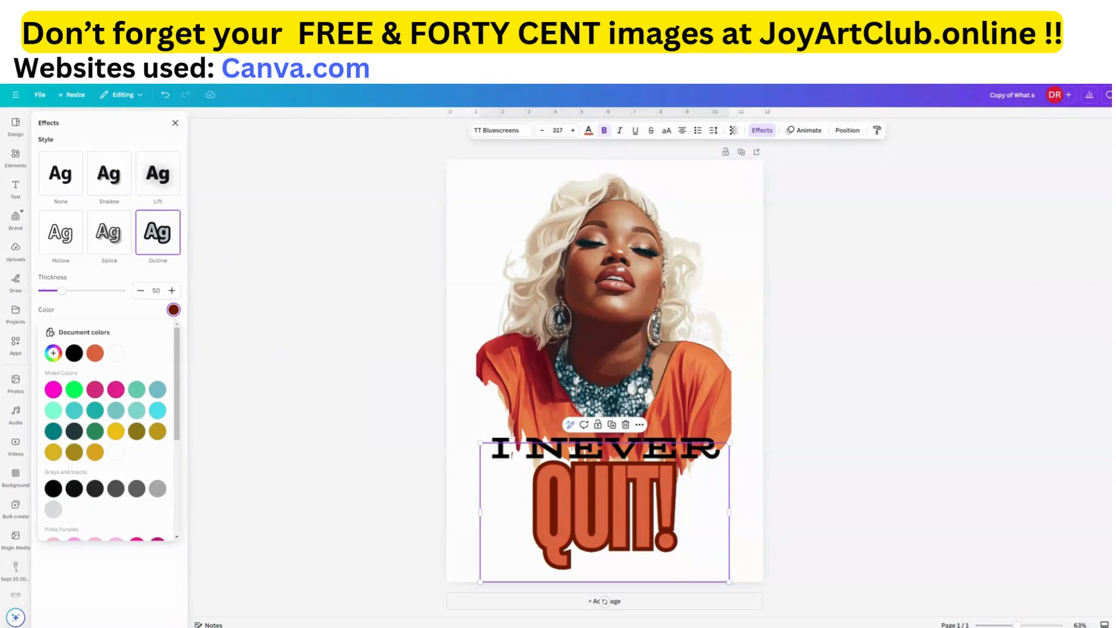
pyautogui.scroll(-3, 163, 483)
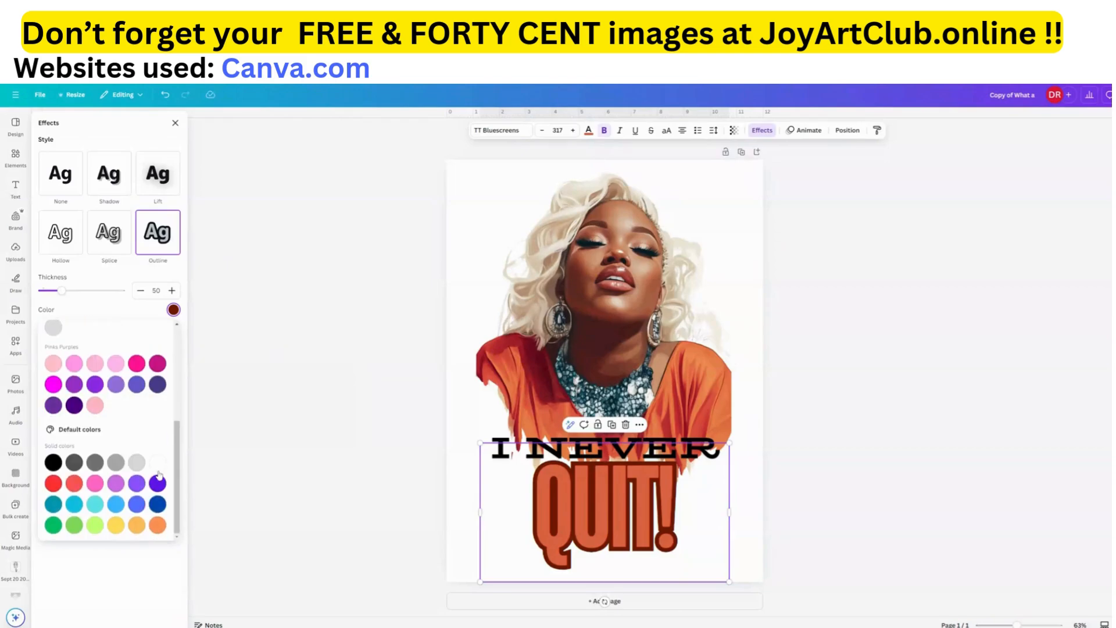
pyautogui.click(137, 463)
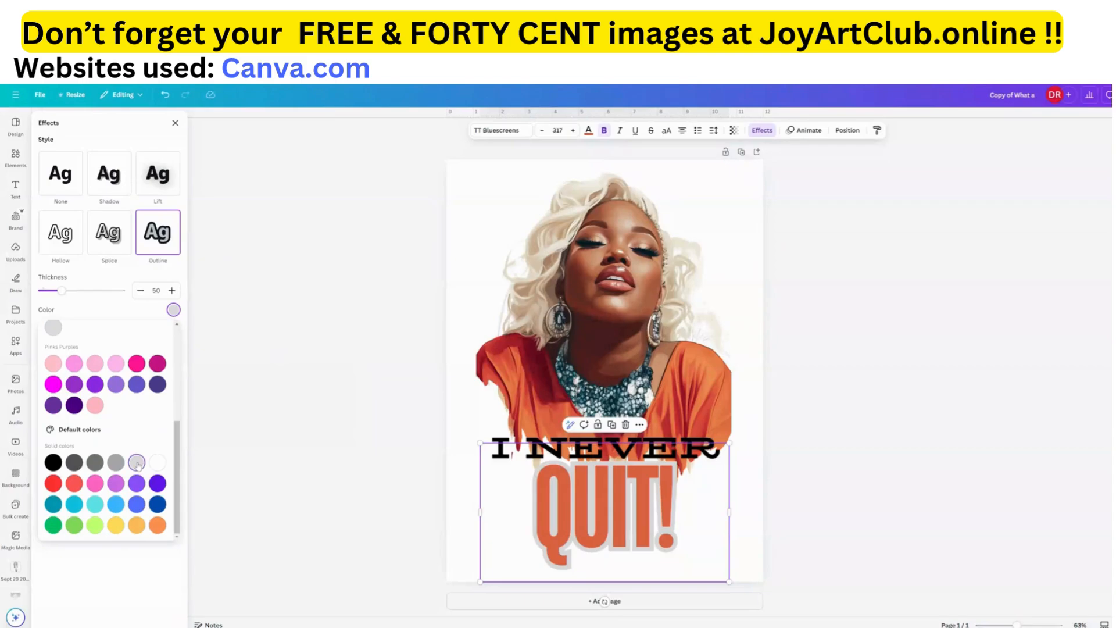
pyautogui.click(115, 463)
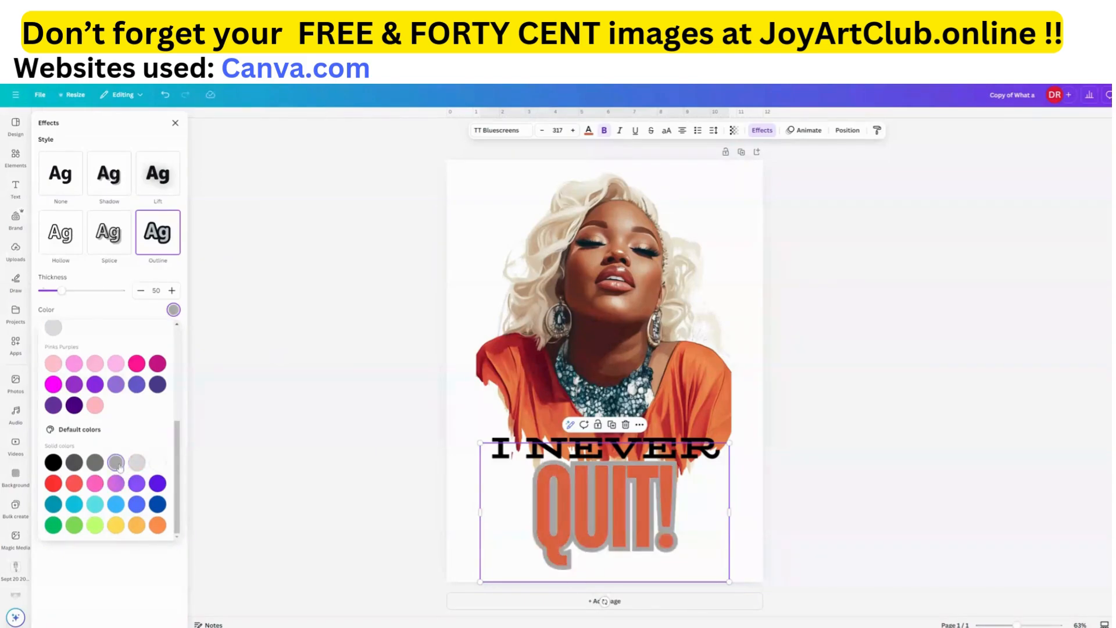
pyautogui.click(96, 463)
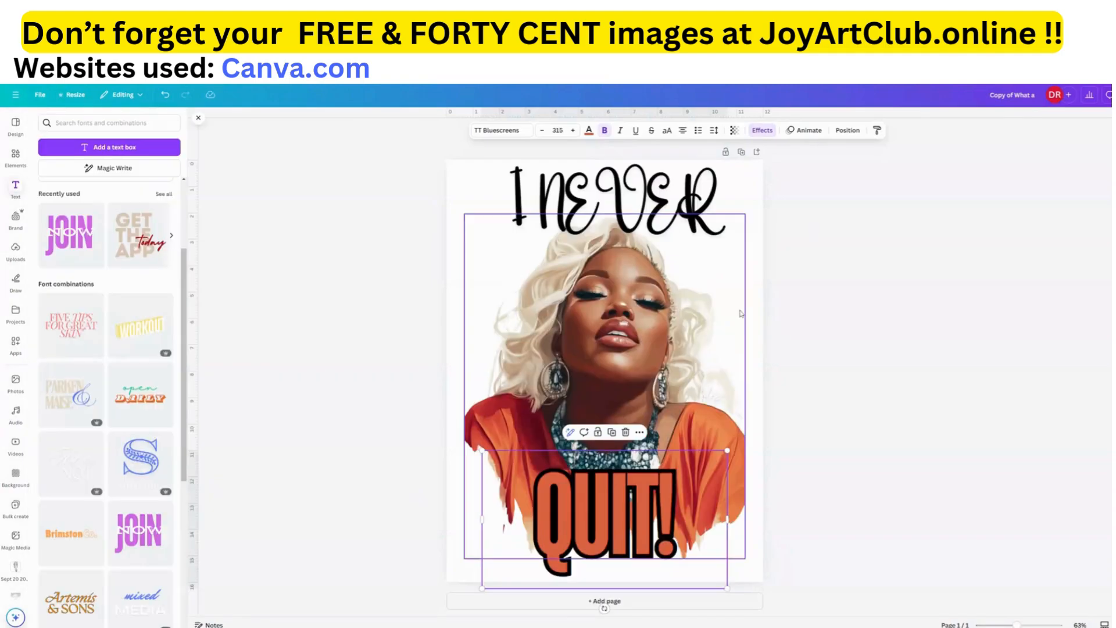
# Shift the "QUIT!" text slightly down and to the right, and nudge the portrait slightly up and right
pyautogui.click(616, 199)
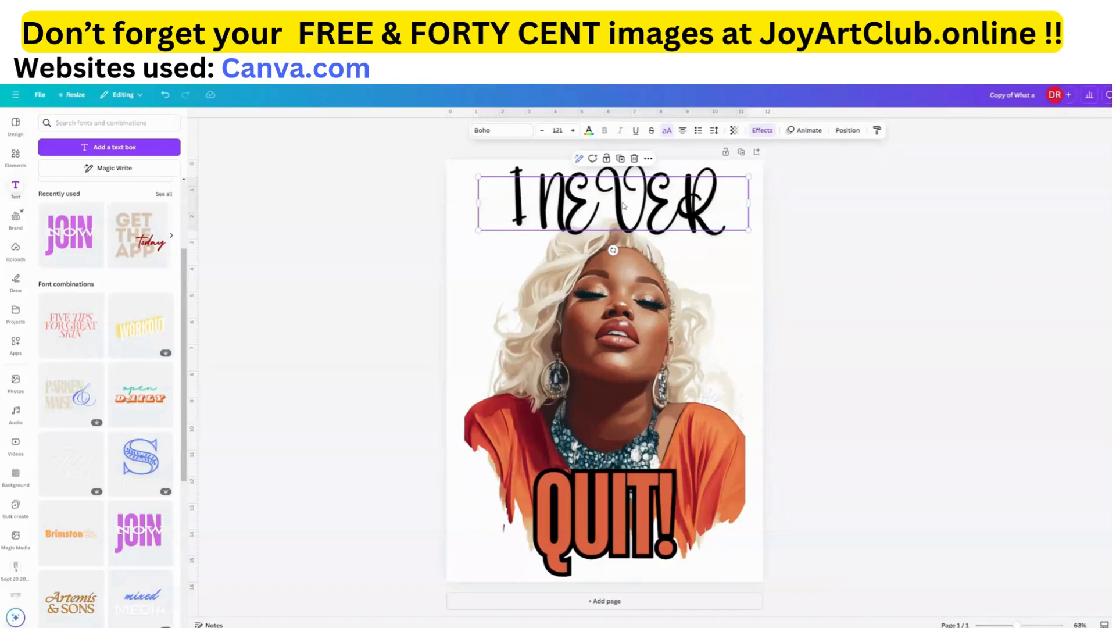
pyautogui.click(629, 547)
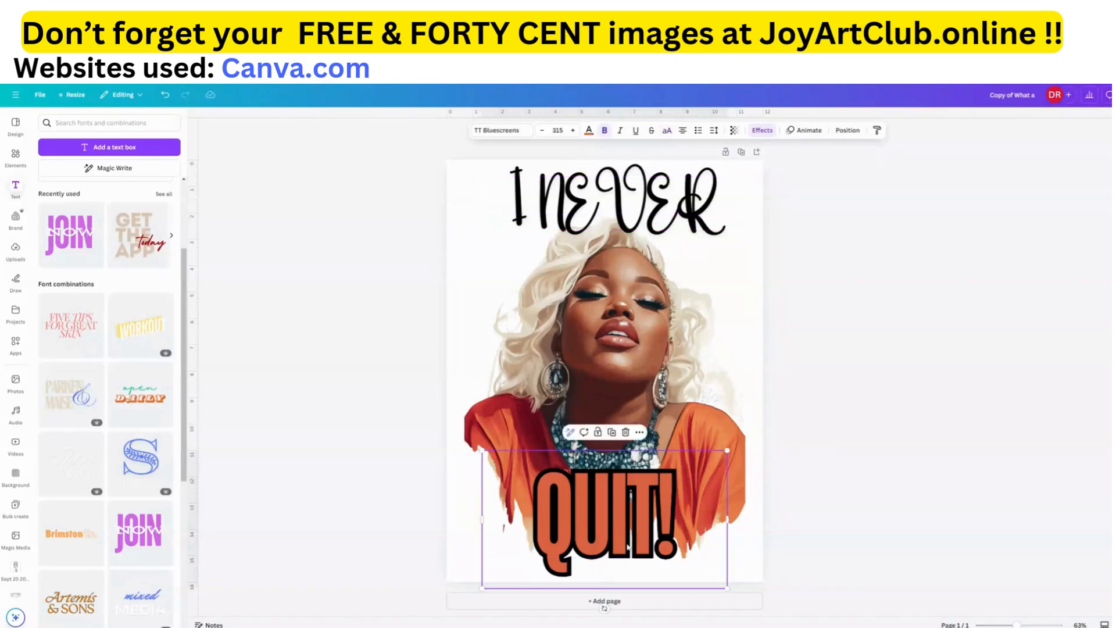
pyautogui.moveTo(627, 547); pyautogui.dragTo(627, 543)
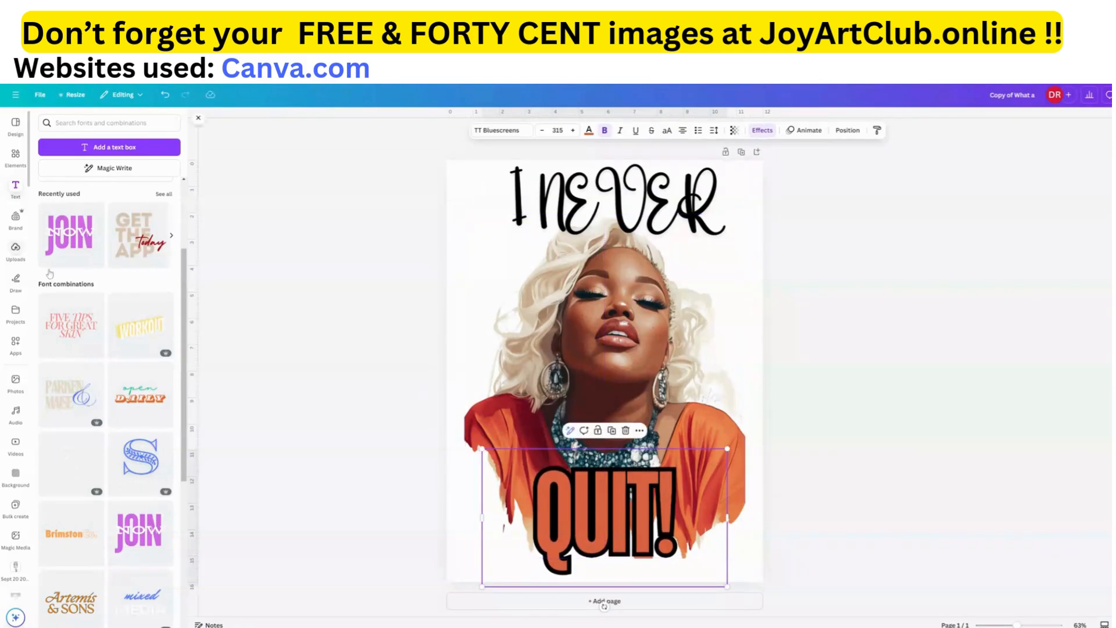
pyautogui.click(17, 157)
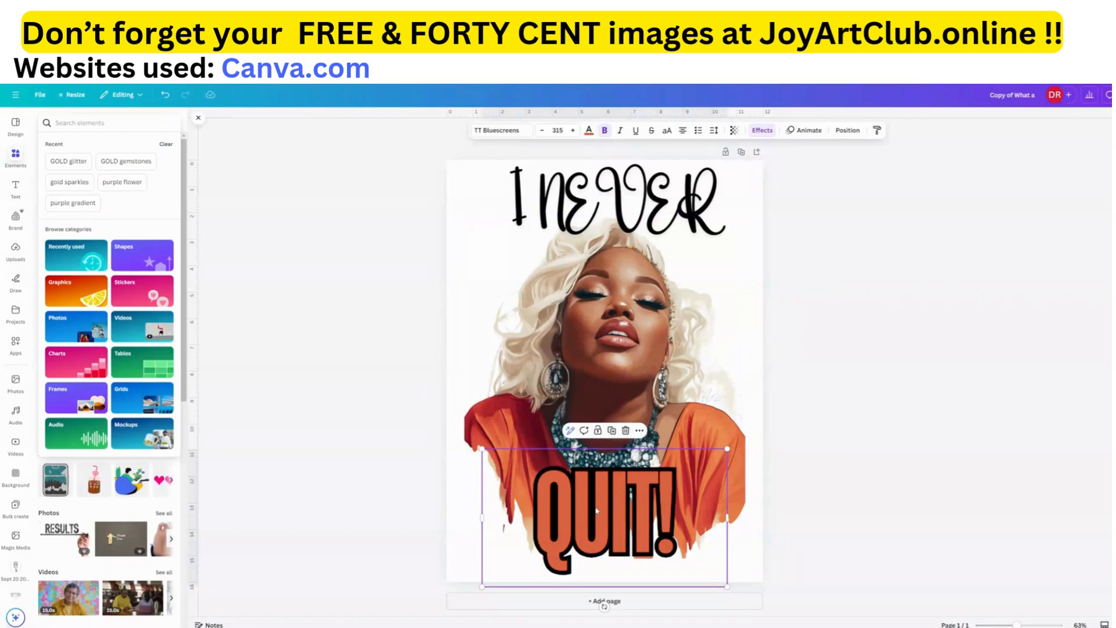
pyautogui.moveTo(612, 513)
pyautogui.mouseDown()
pyautogui.moveTo(622, 520)
pyautogui.moveTo(524, 526)
pyautogui.moveTo(695, 522)
pyautogui.moveTo(620, 521)
pyautogui.mouseUp()
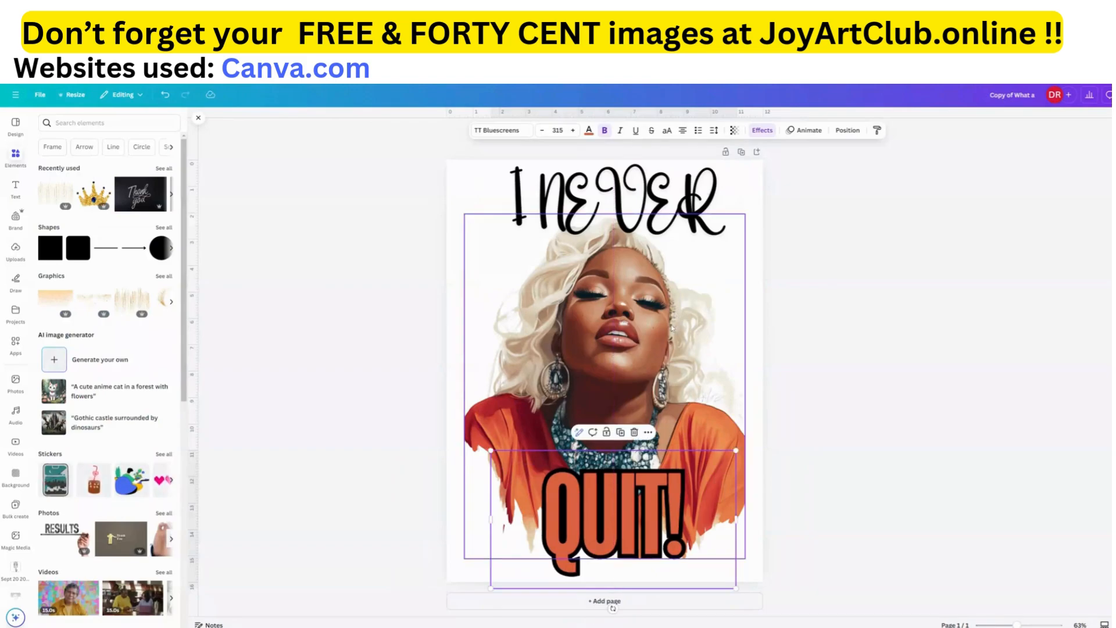
pyautogui.moveTo(649, 349)
pyautogui.mouseDown()
pyautogui.moveTo(653, 338)
pyautogui.moveTo(654, 348)
pyautogui.mouseUp()
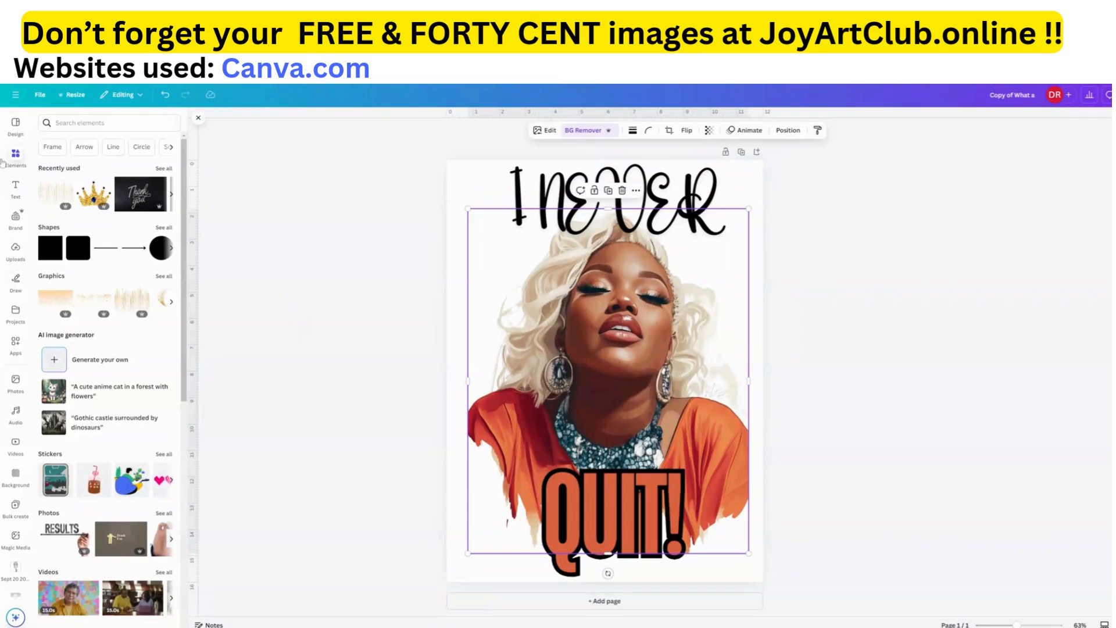
# Search the elements for "silver glittr" and show all matching graphics
pyautogui.click(81, 123)
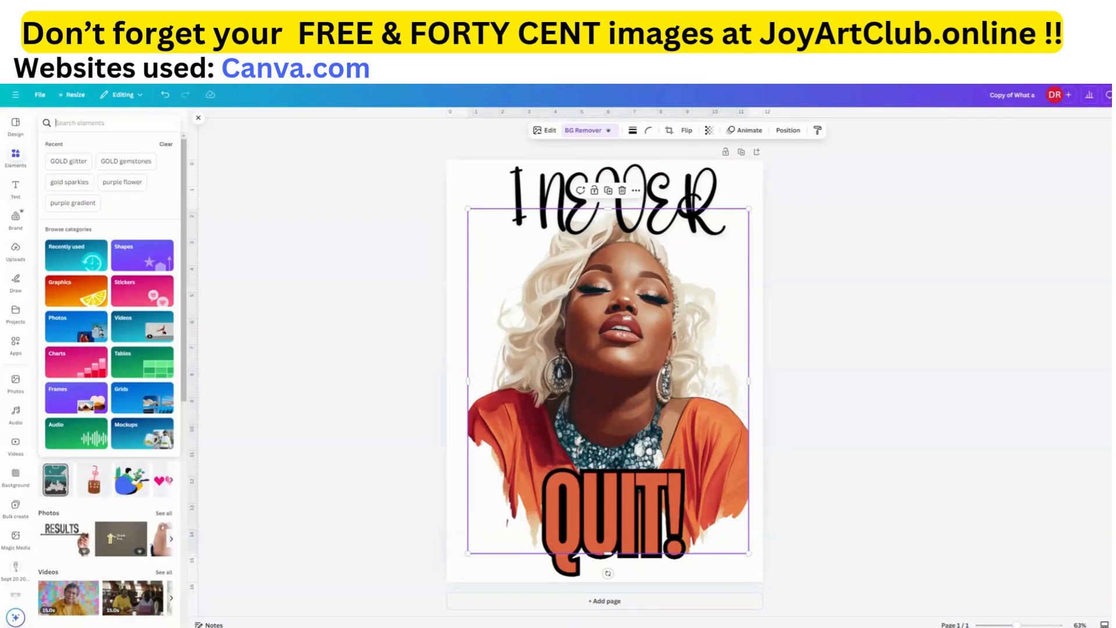
pyautogui.write('A')
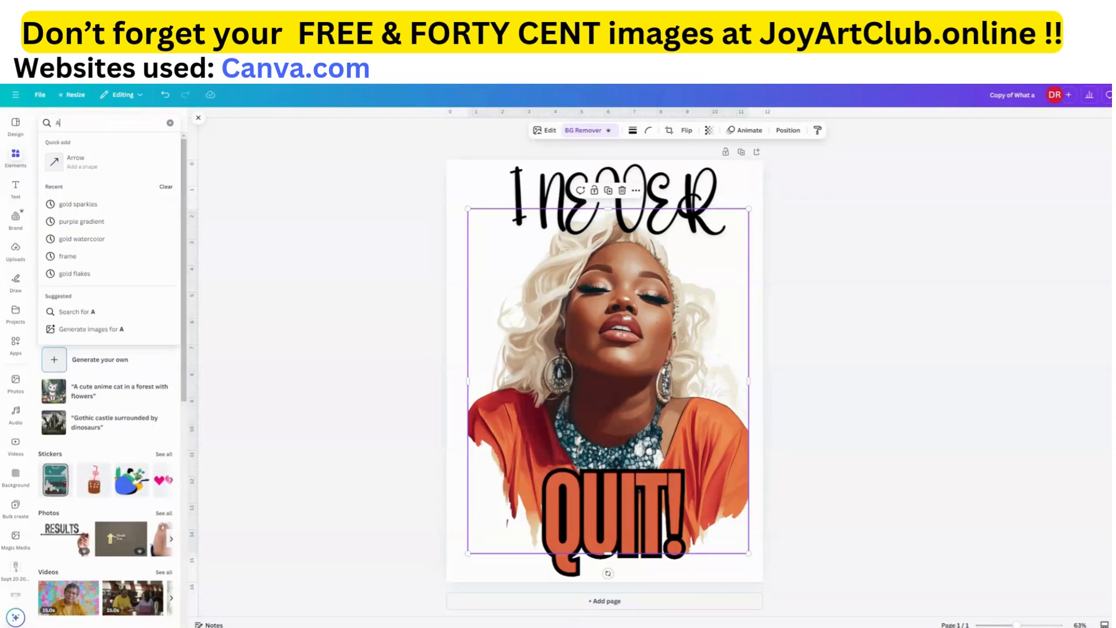
pyautogui.press('BackSpace')
pyautogui.write('A')
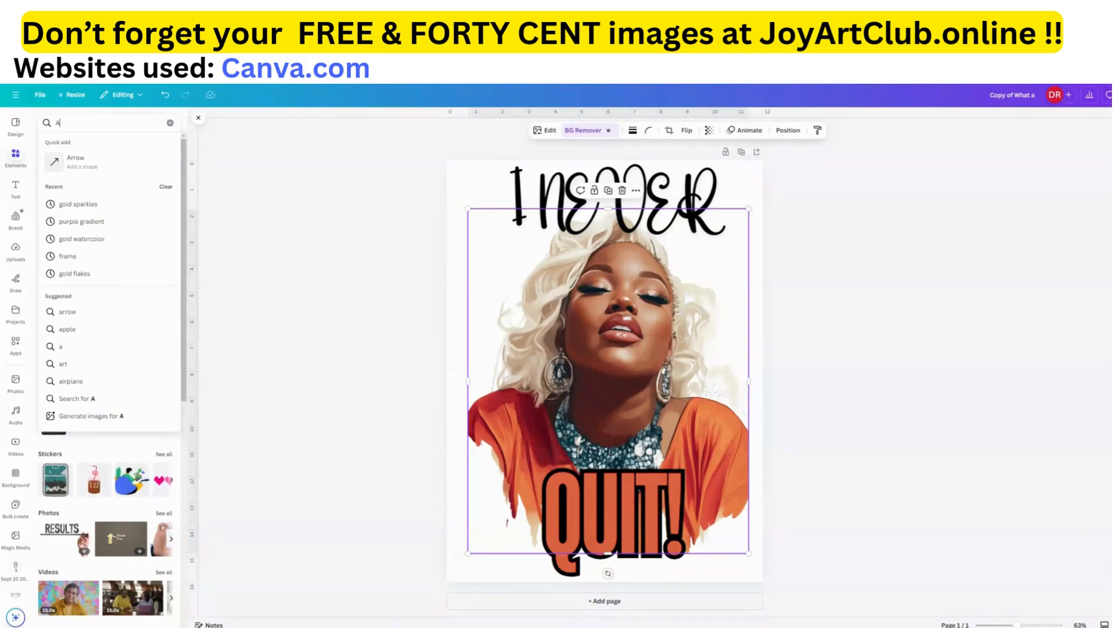
pyautogui.press('BackSpace')
pyautogui.write('silver glitt')
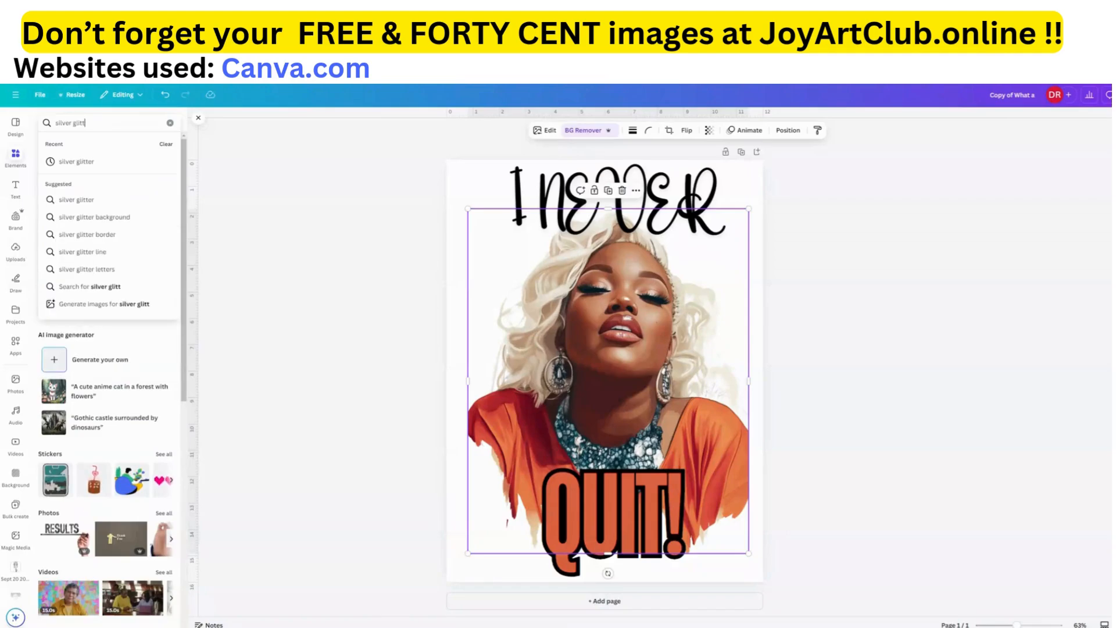
pyautogui.press('Return')
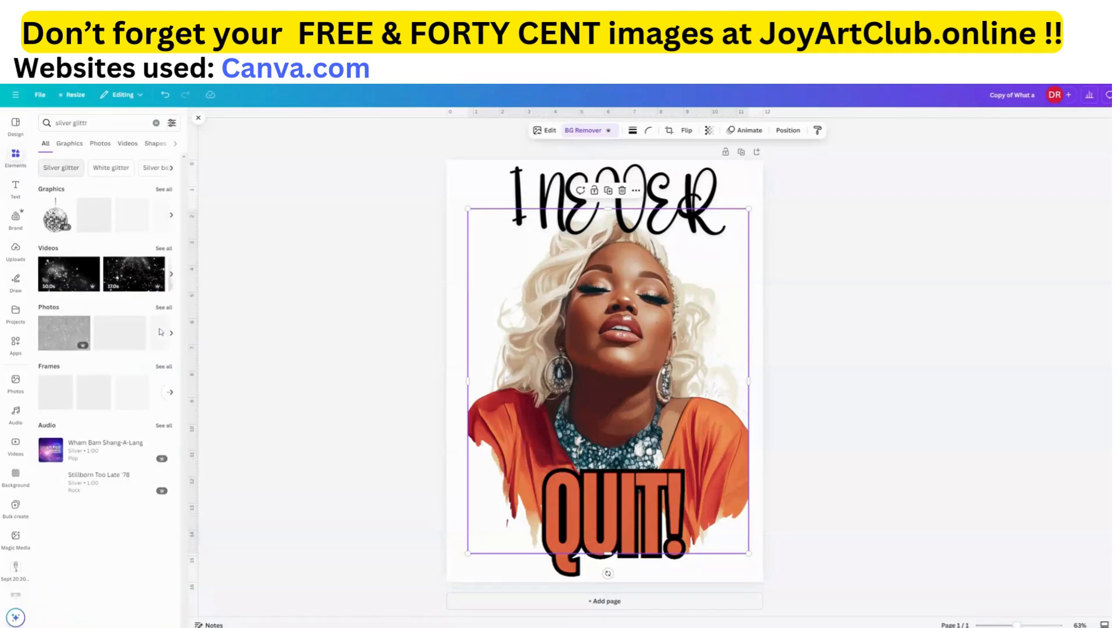
pyautogui.click(164, 190)
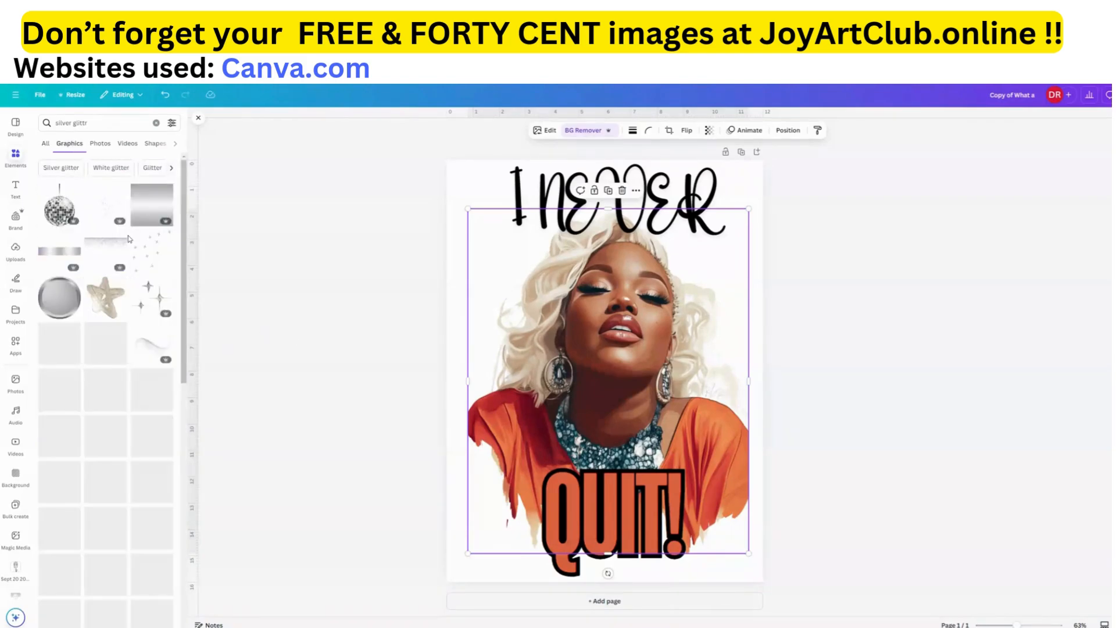
# Add the scattered silver glitter graphic at the page's top and scale it to the full page width
pyautogui.click(104, 244)
pyautogui.moveTo(573, 351); pyautogui.dragTo(541, 220)
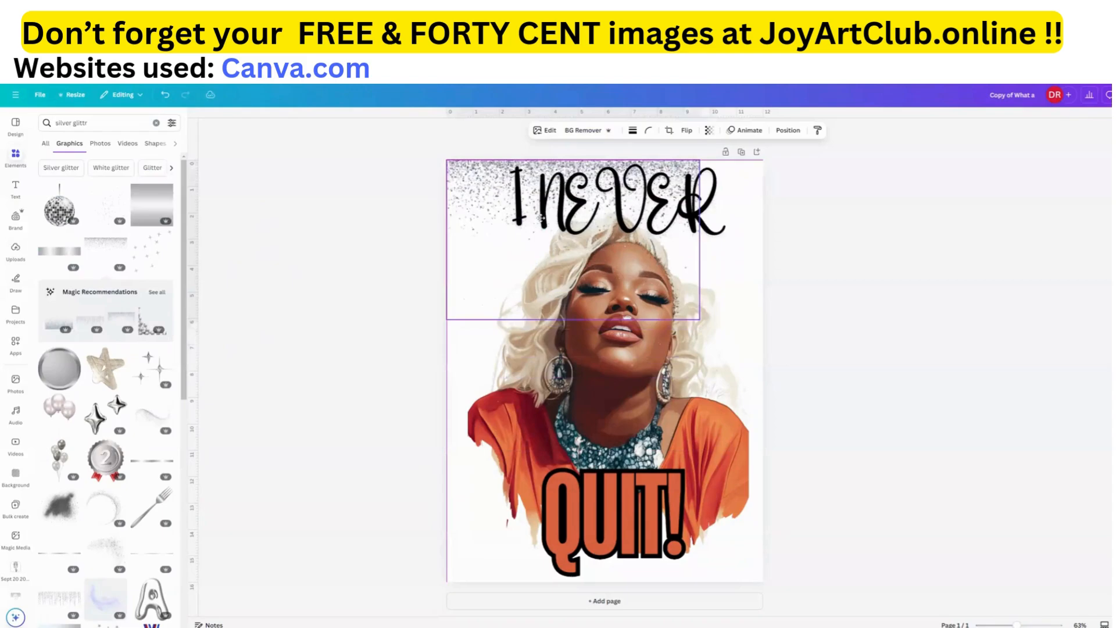
pyautogui.moveTo(700, 319); pyautogui.dragTo(766, 359)
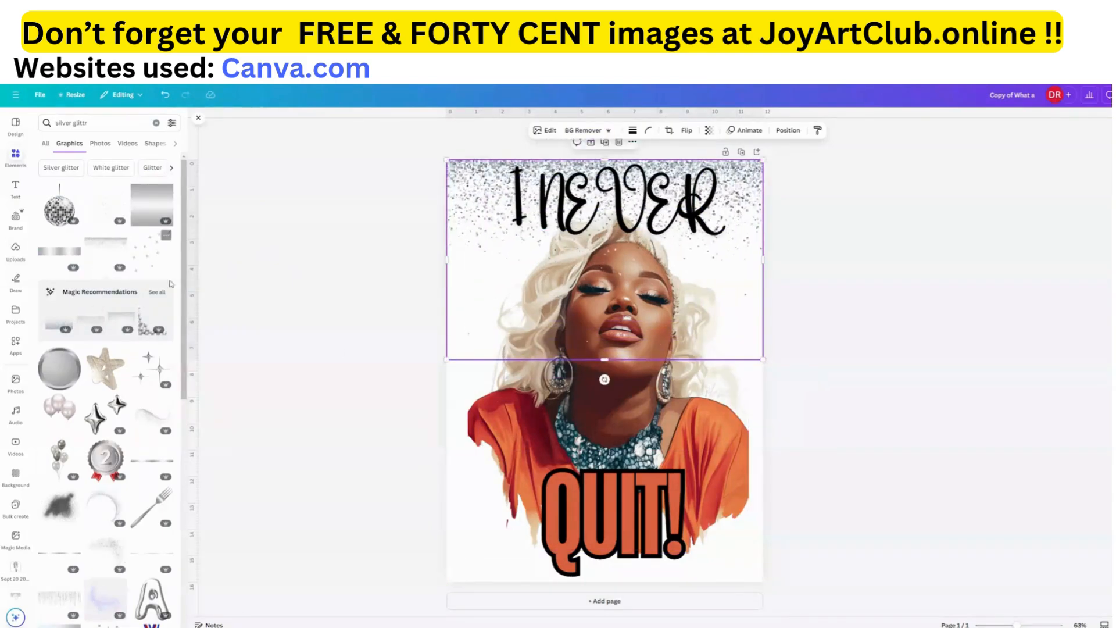
# Replace the scattered glitter with the hanging silver glitter strands, placed along the page's top edge and scaled to the full page width
pyautogui.scroll(-5, 133, 422)
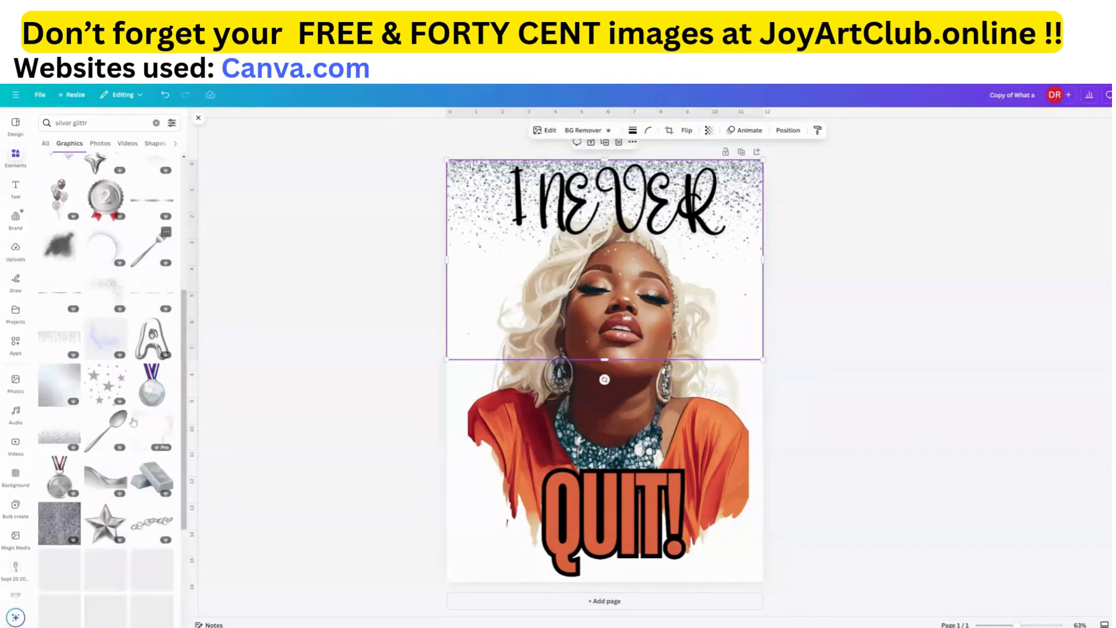
pyautogui.click(67, 339)
pyautogui.click(474, 197)
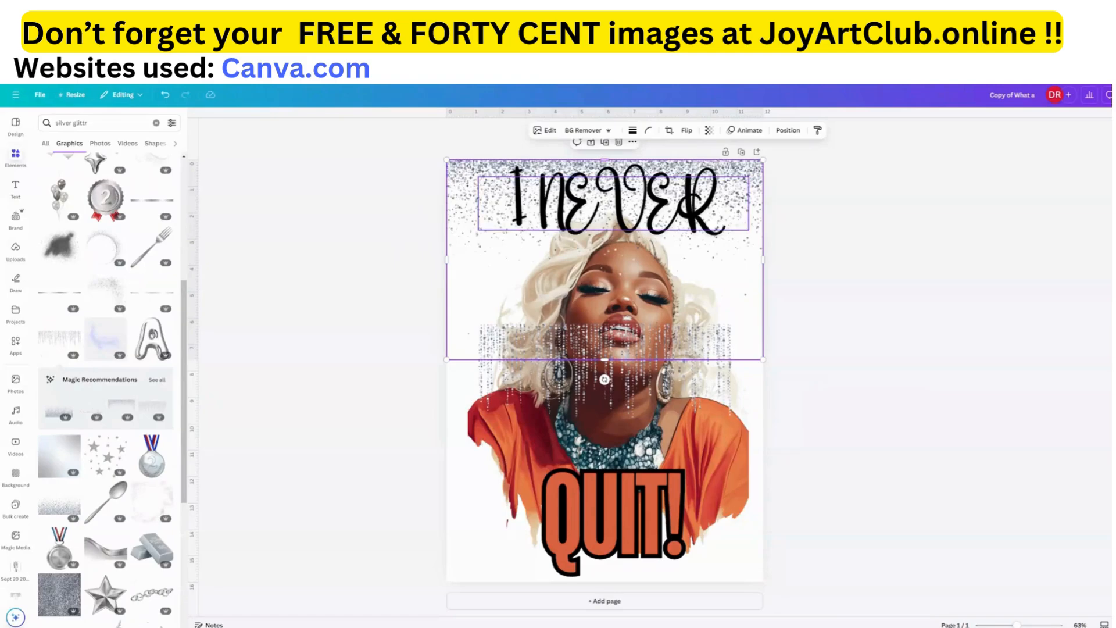
pyautogui.click(618, 148)
pyautogui.click(591, 388)
pyautogui.moveTo(574, 388); pyautogui.dragTo(545, 227)
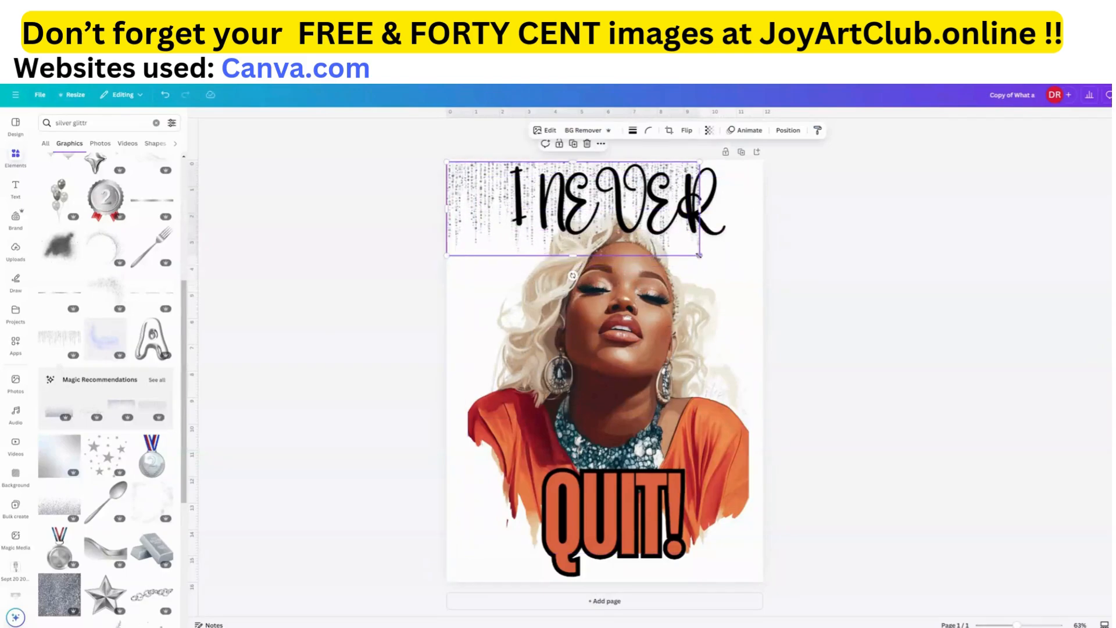
pyautogui.moveTo(701, 255); pyautogui.dragTo(761, 279)
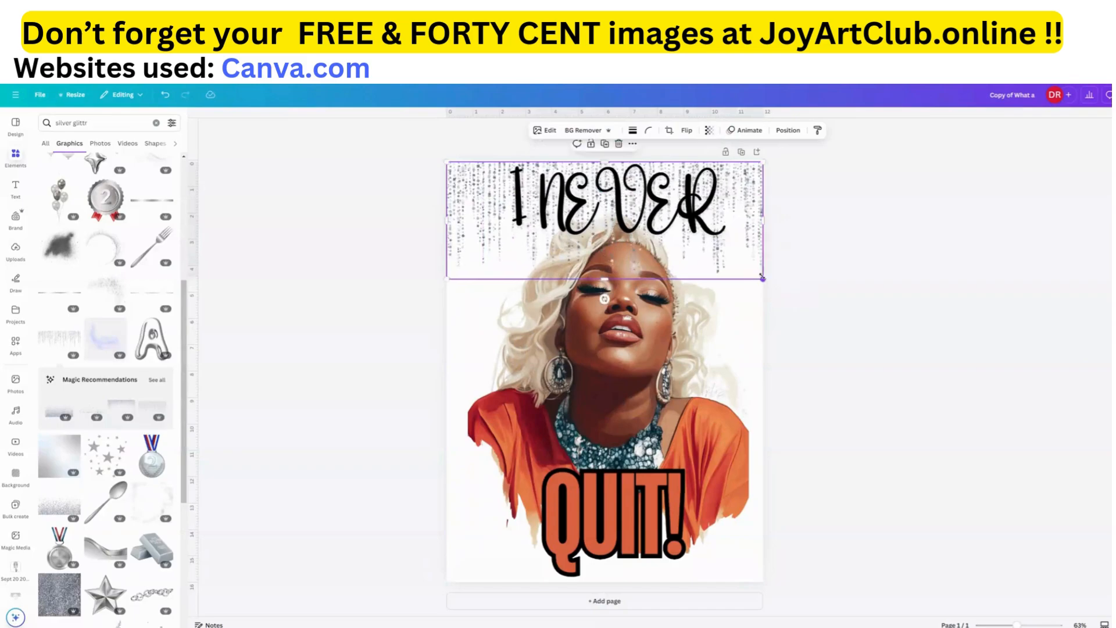
# Turn off uppercase for the "I NEVER" text, nudge it slightly, and widen its text box to span the page
pyautogui.click(681, 226)
pyautogui.moveTo(681, 237)
pyautogui.mouseDown()
pyautogui.moveTo(681, 262)
pyautogui.moveTo(685, 217)
pyautogui.mouseUp()
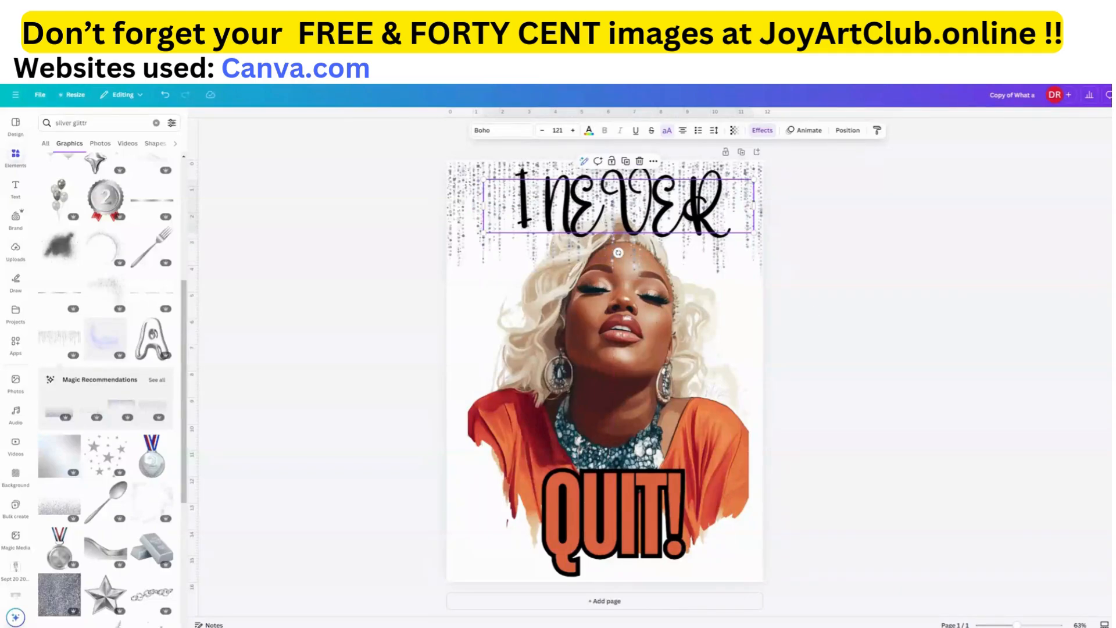
pyautogui.hotkey('ctrl', 'shift', 'k')
pyautogui.moveTo(754, 207)
pyautogui.mouseDown()
pyautogui.moveTo(660, 211)
pyautogui.moveTo(764, 207)
pyautogui.mouseUp()
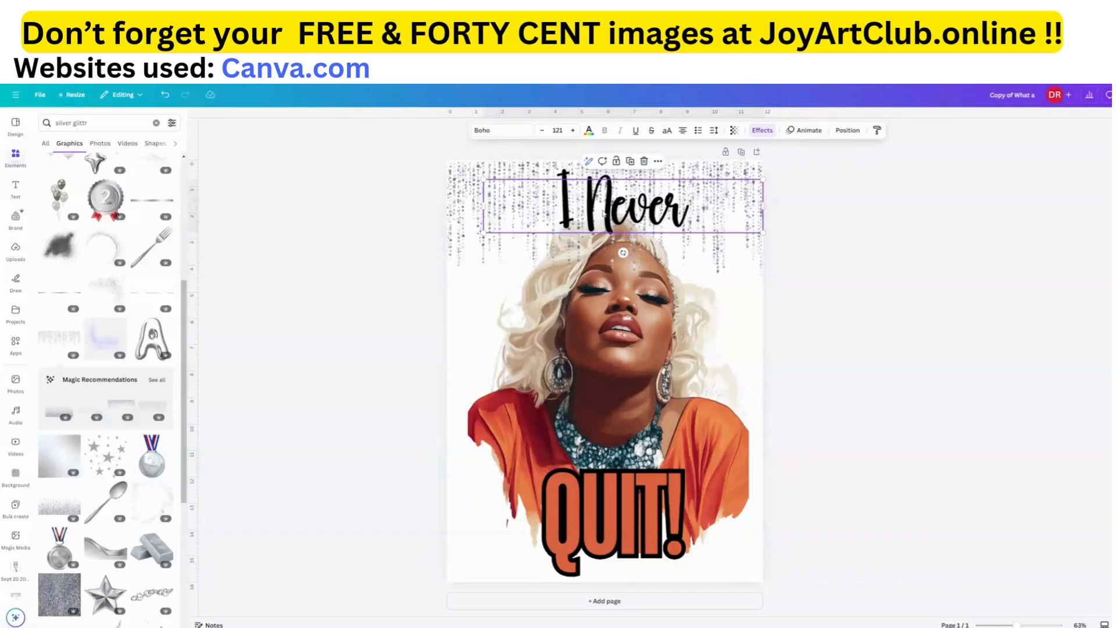
pyautogui.moveTo(485, 209); pyautogui.dragTo(448, 207)
# Color the "I Never" text dark gray #282828 from the brand kit's grays and blacks
pyautogui.click(635, 223)
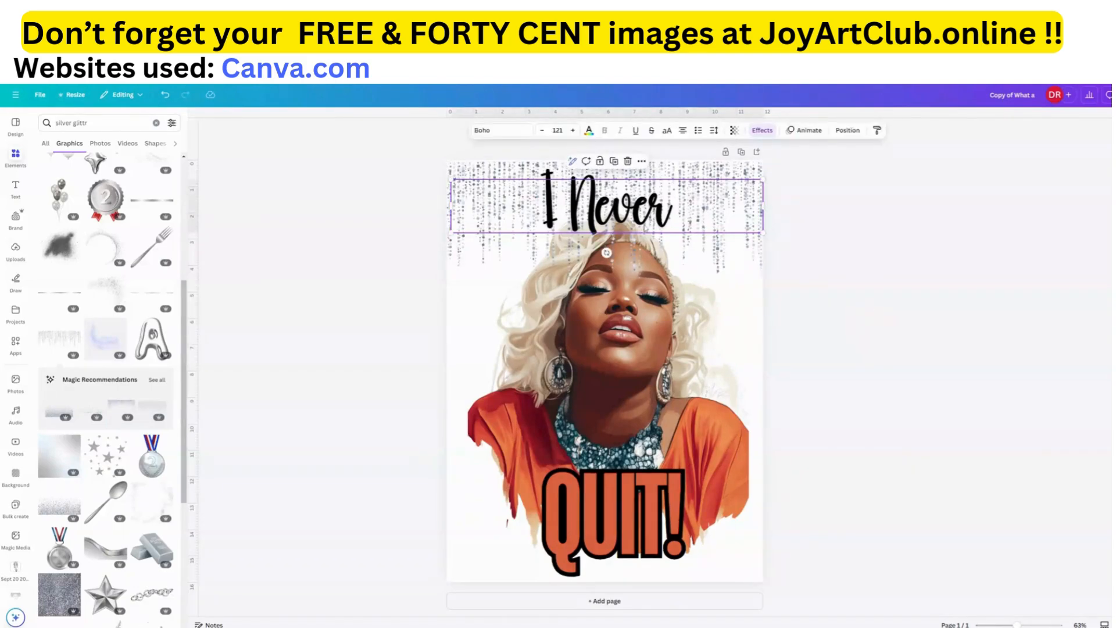
pyautogui.click(589, 130)
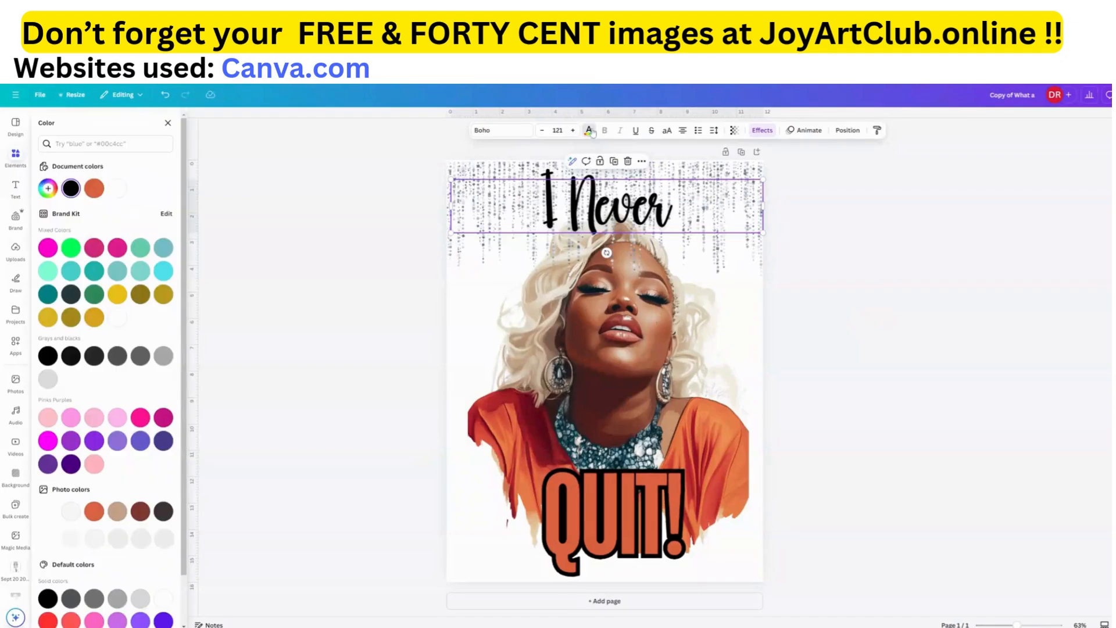
pyautogui.click(96, 356)
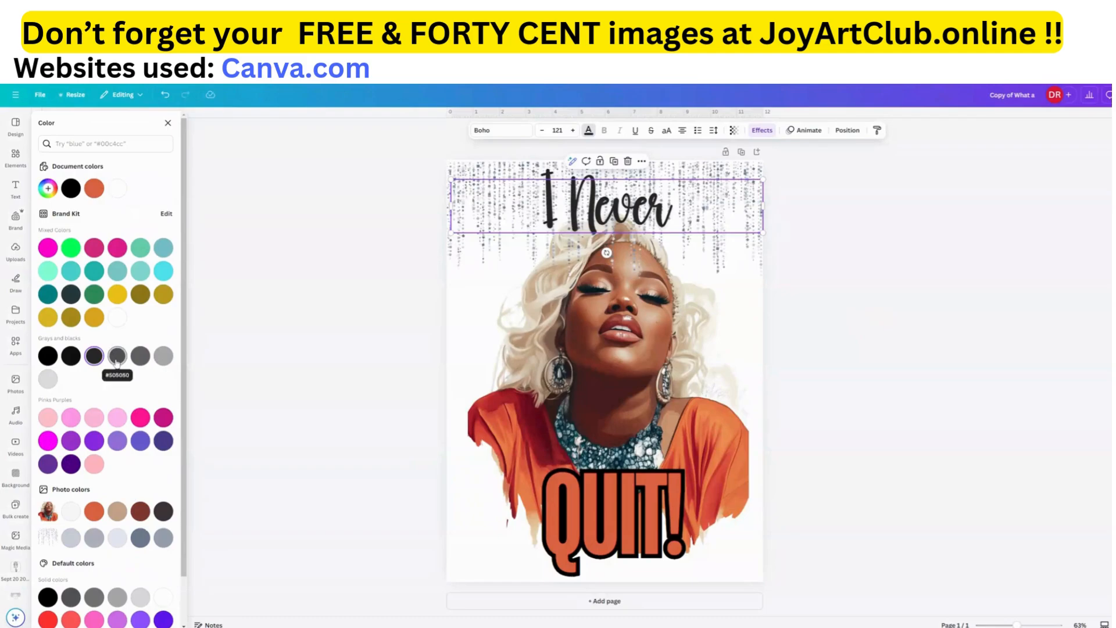
pyautogui.click(117, 362)
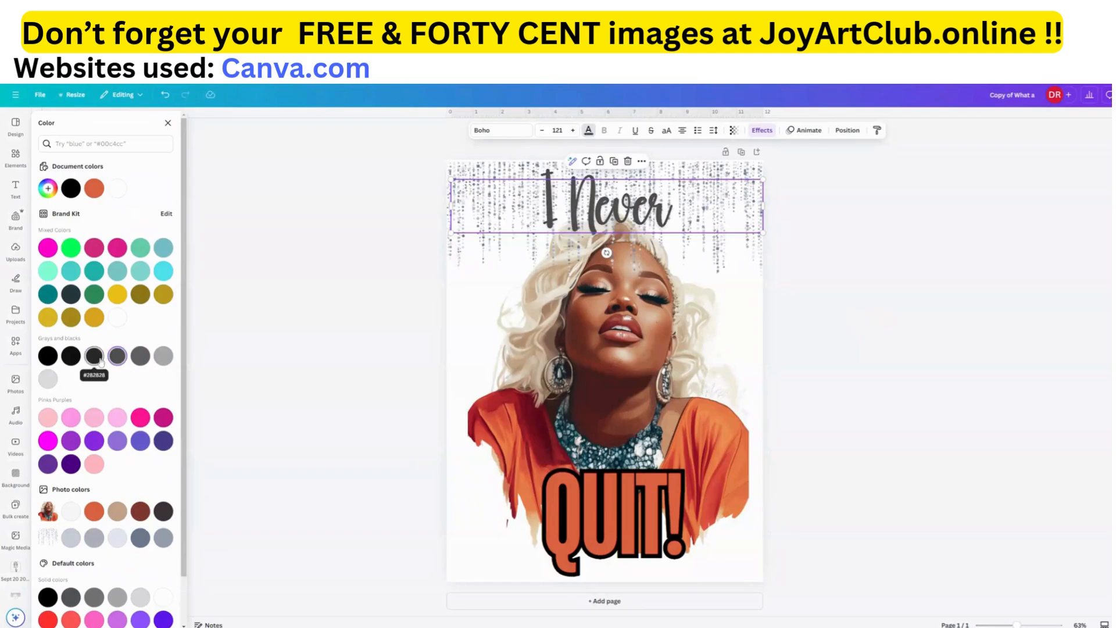
pyautogui.click(93, 358)
# Change the outline color of the "QUIT!" text to the dark gray used for "I Never"
pyautogui.click(631, 540)
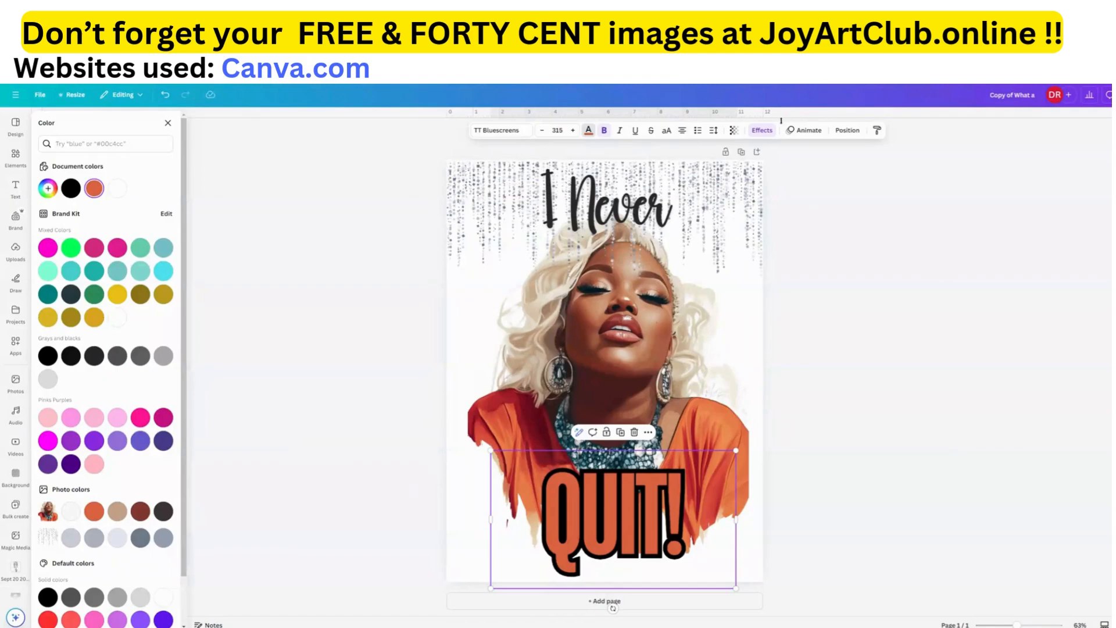
pyautogui.click(763, 131)
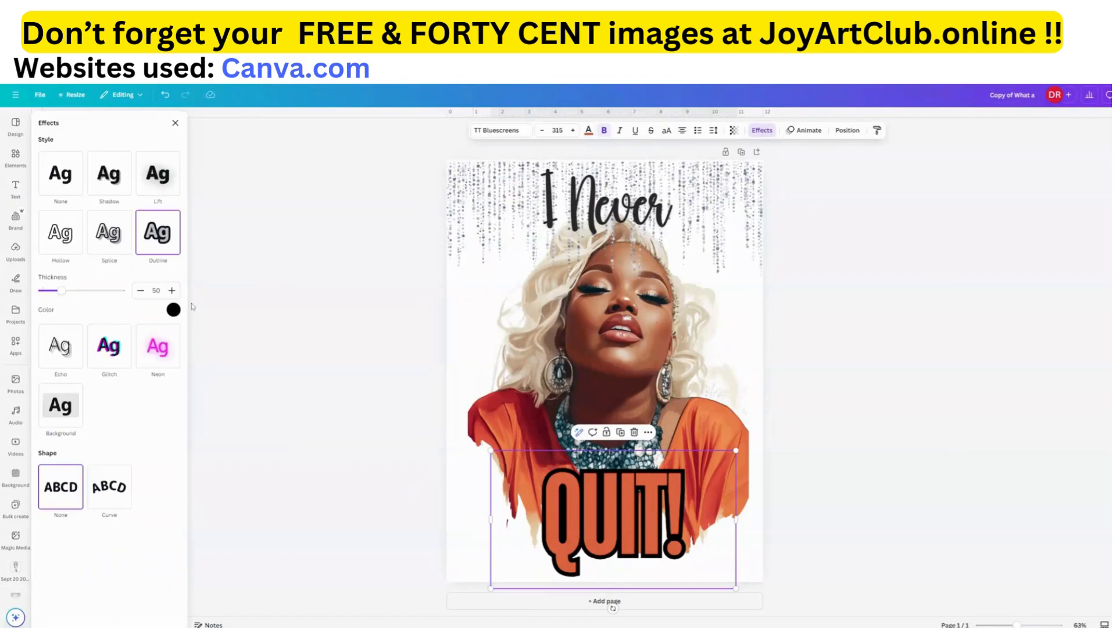
pyautogui.click(174, 310)
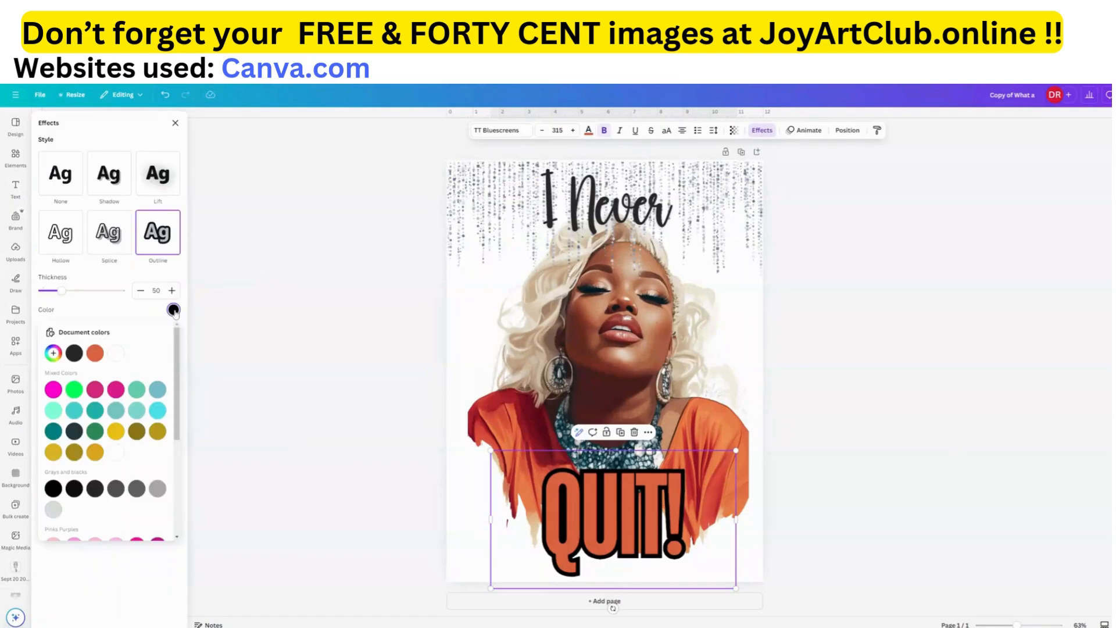
pyautogui.click(95, 489)
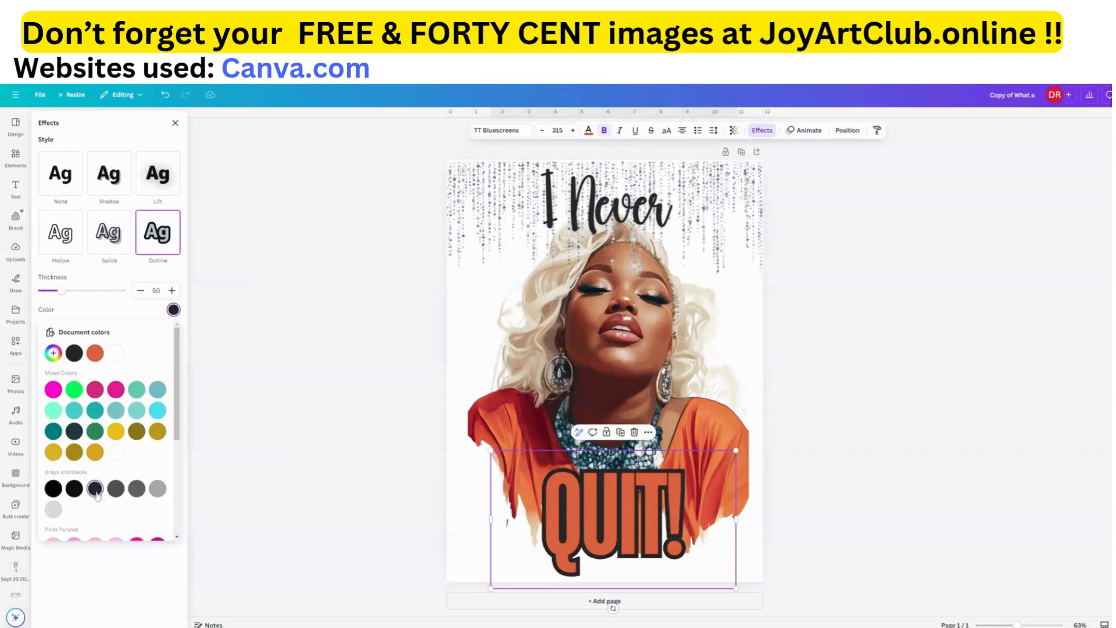
# Place a vertically flipped copy of the hanging silver glitter along the page's bottom edge, layered behind the "QUIT!" text
pyautogui.click(879, 338)
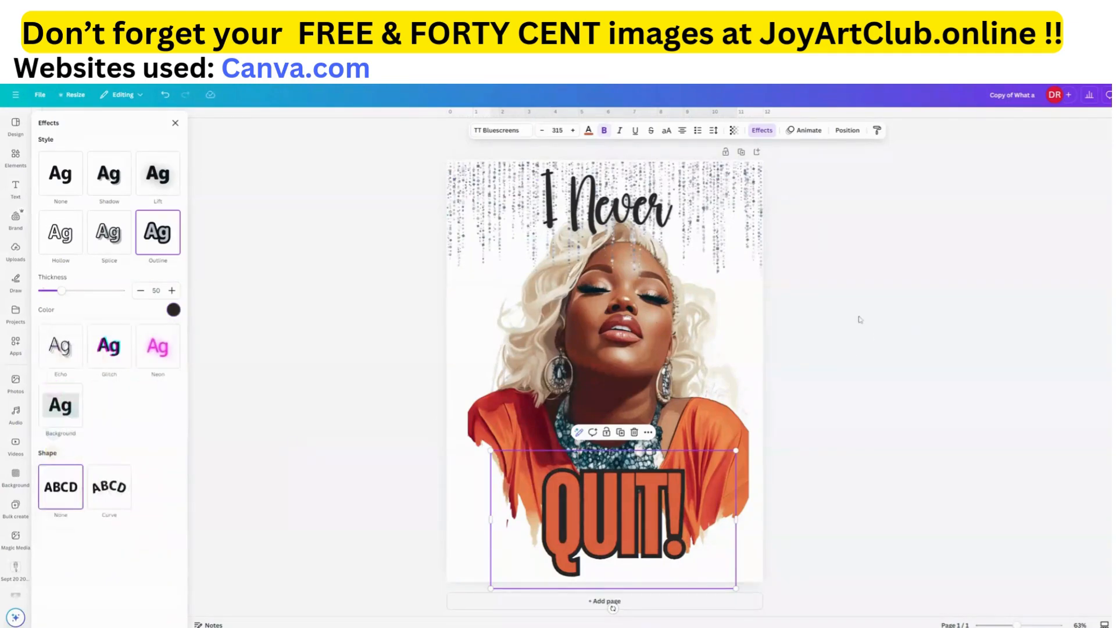
pyautogui.click(729, 192)
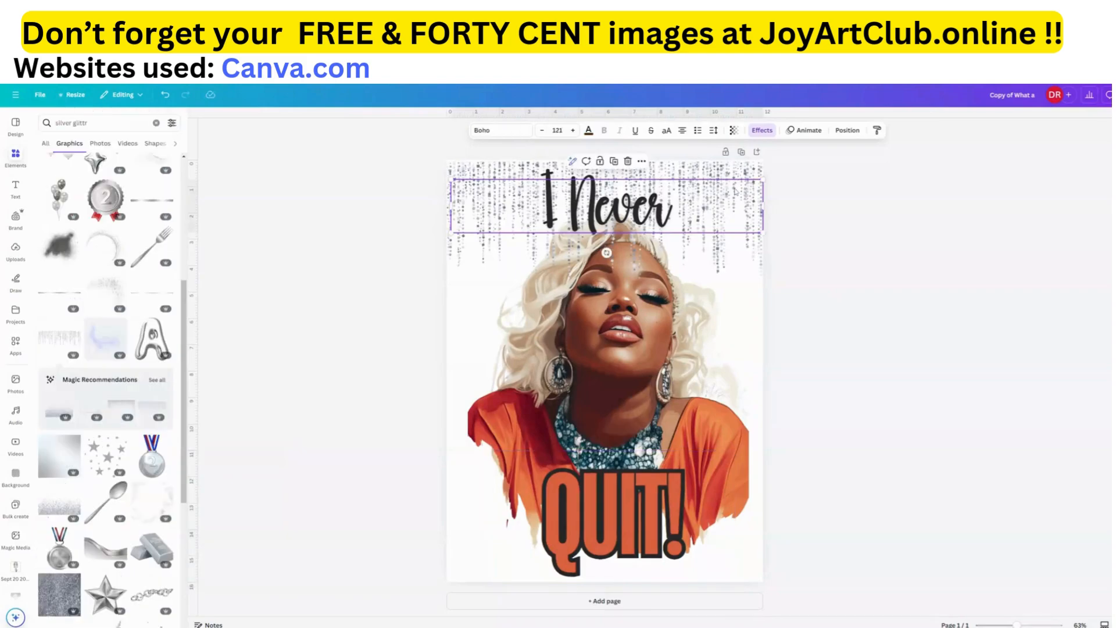
pyautogui.click(744, 168)
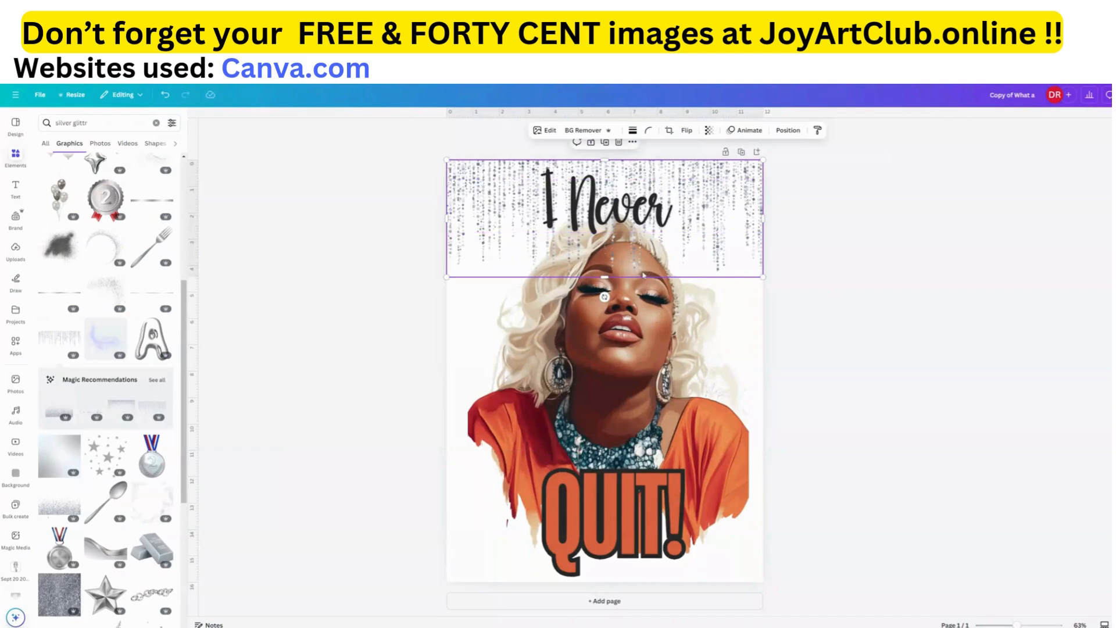
pyautogui.click(605, 142)
pyautogui.moveTo(678, 195); pyautogui.dragTo(676, 498)
pyautogui.click(687, 130)
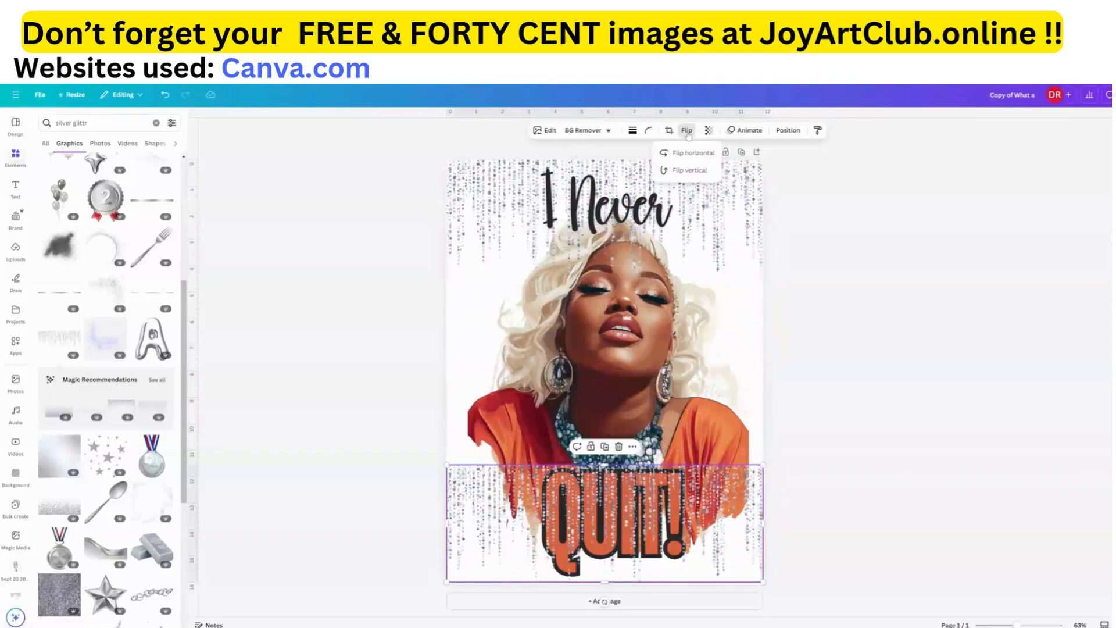
pyautogui.click(690, 175)
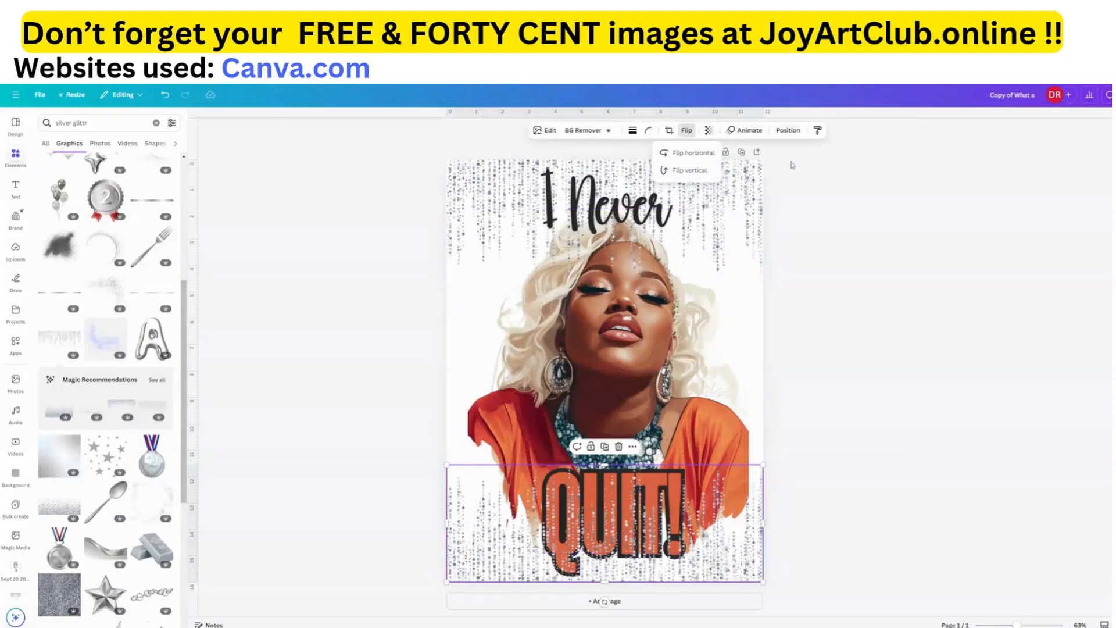
pyautogui.click(788, 131)
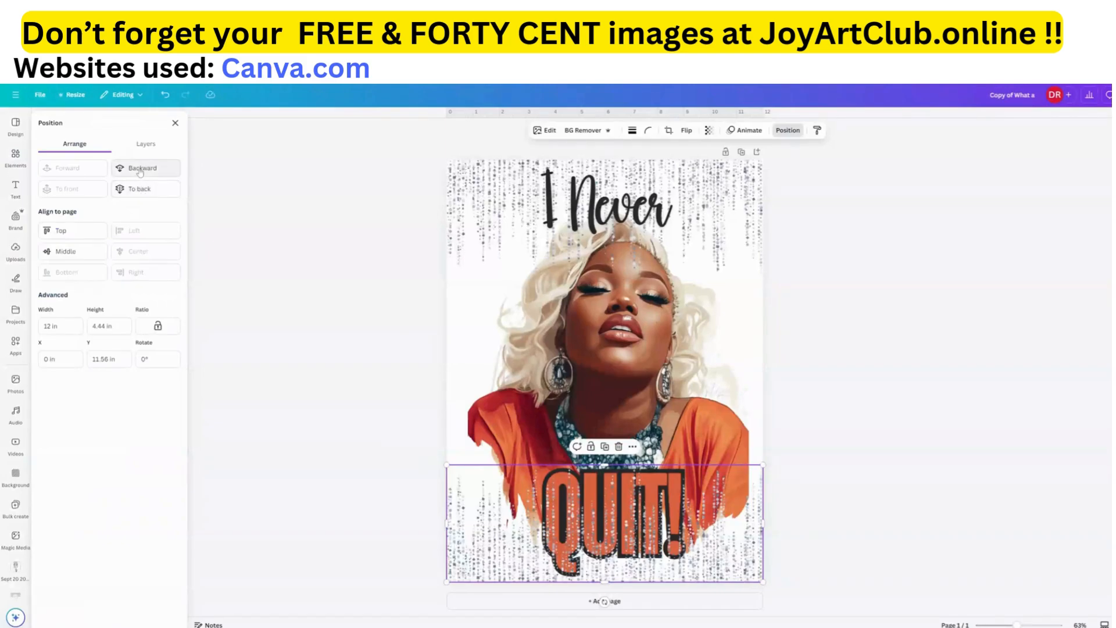
pyautogui.click(140, 170)
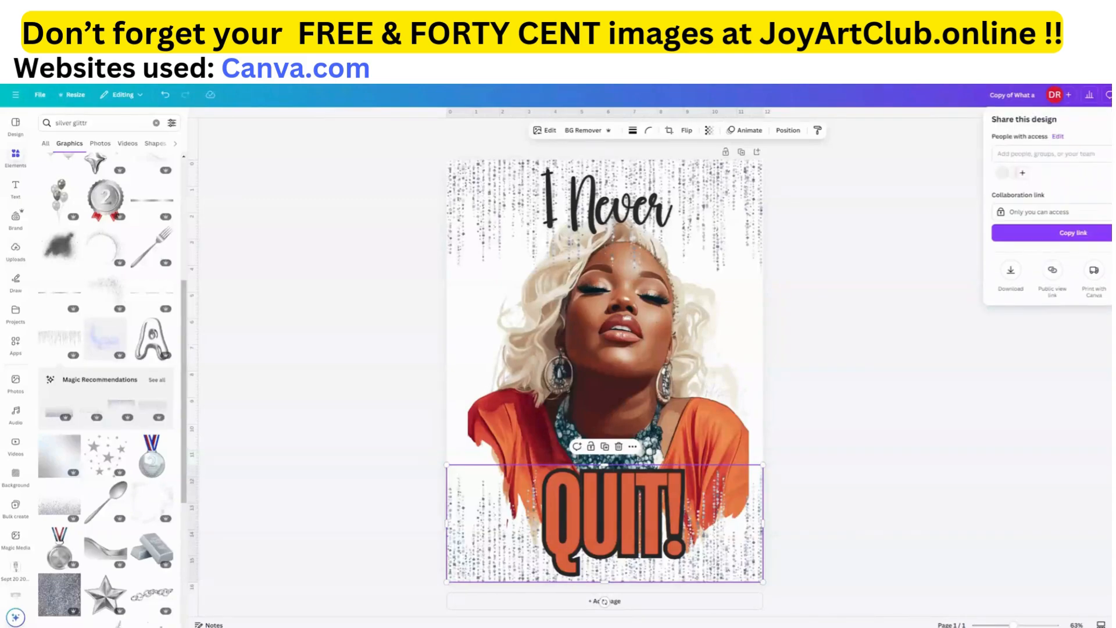
# Download the design as a PNG at the maximum size with a transparent background
pyautogui.click(1017, 273)
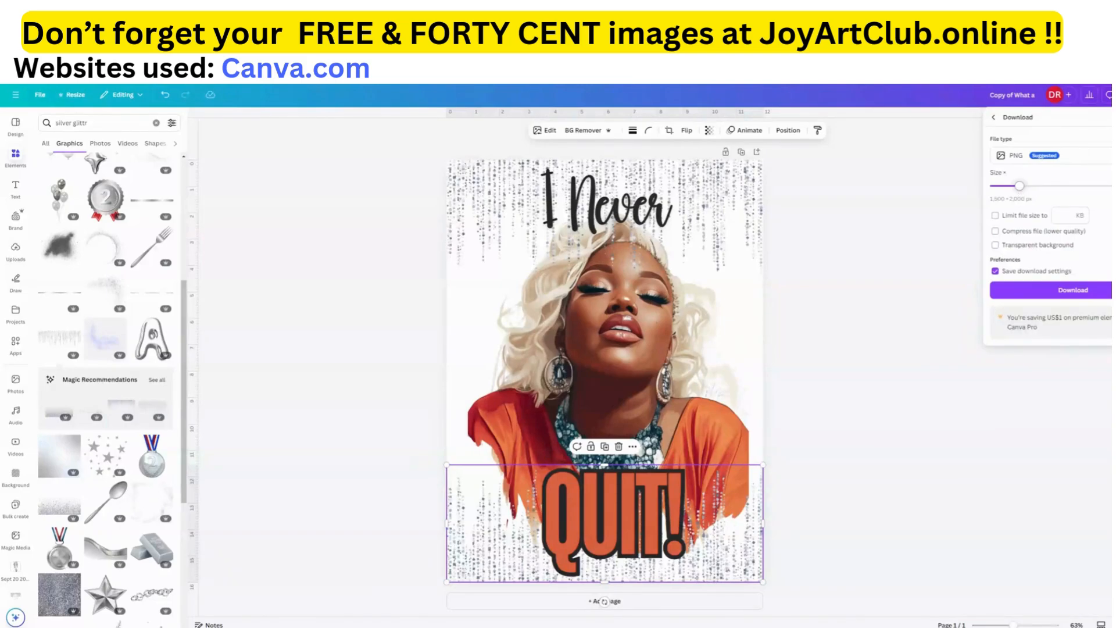
pyautogui.moveTo(1020, 186); pyautogui.dragTo(1112, 186)
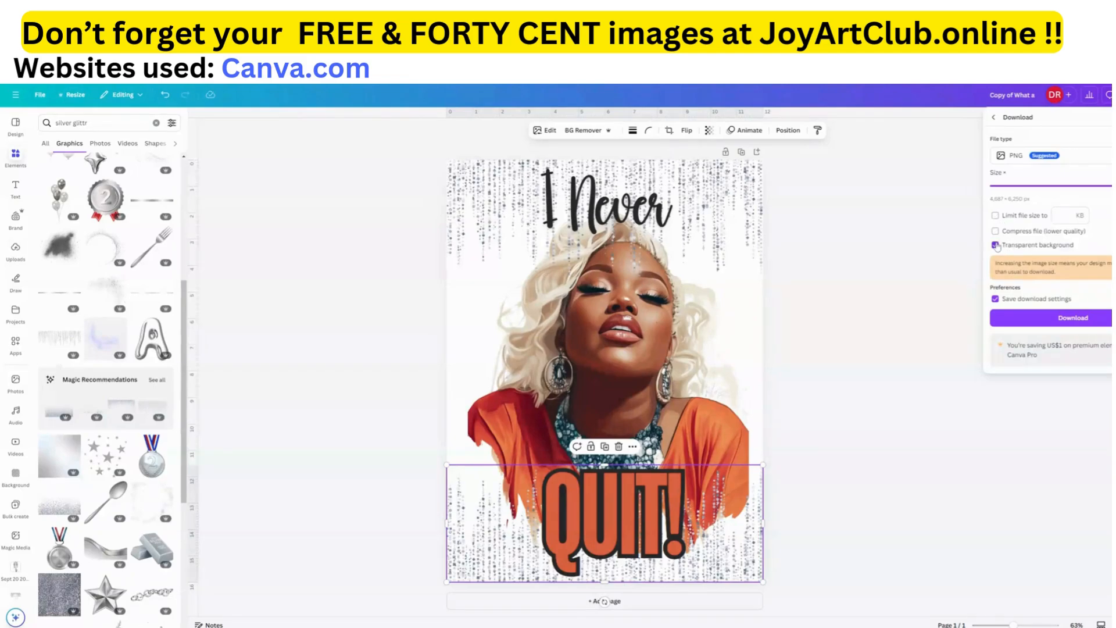
pyautogui.click(995, 245)
pyautogui.moveTo(1114, 186); pyautogui.dragTo(1112, 185)
pyautogui.click(1067, 319)
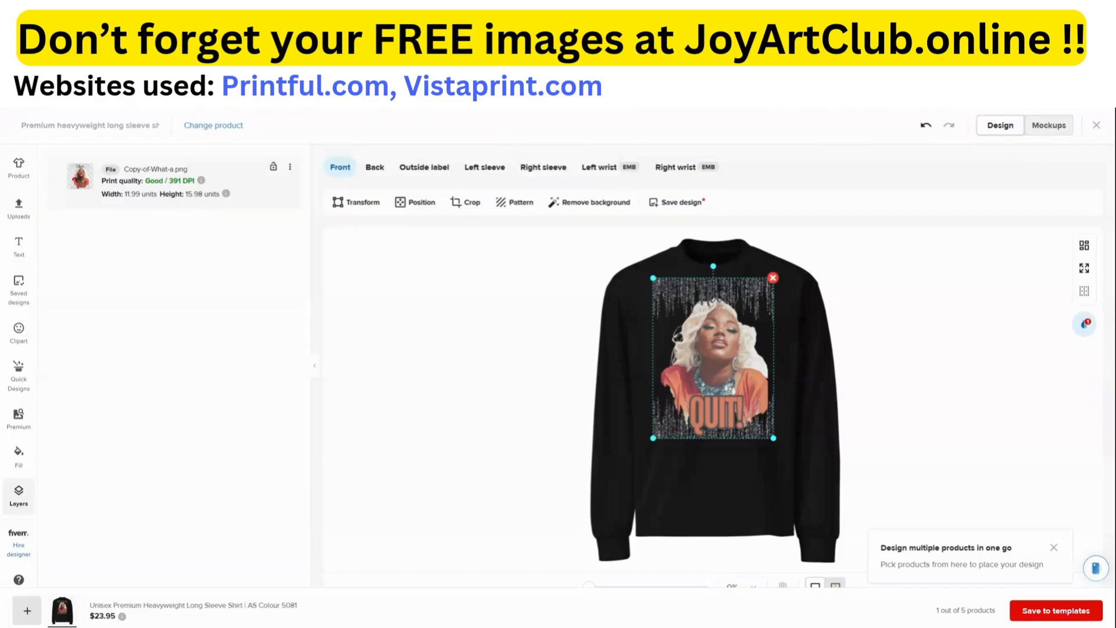
# In Printful, open the mockups of the black long sleeve shirt carrying the design and choose one to view
pyautogui.click(1050, 127)
pyautogui.click(236, 311)
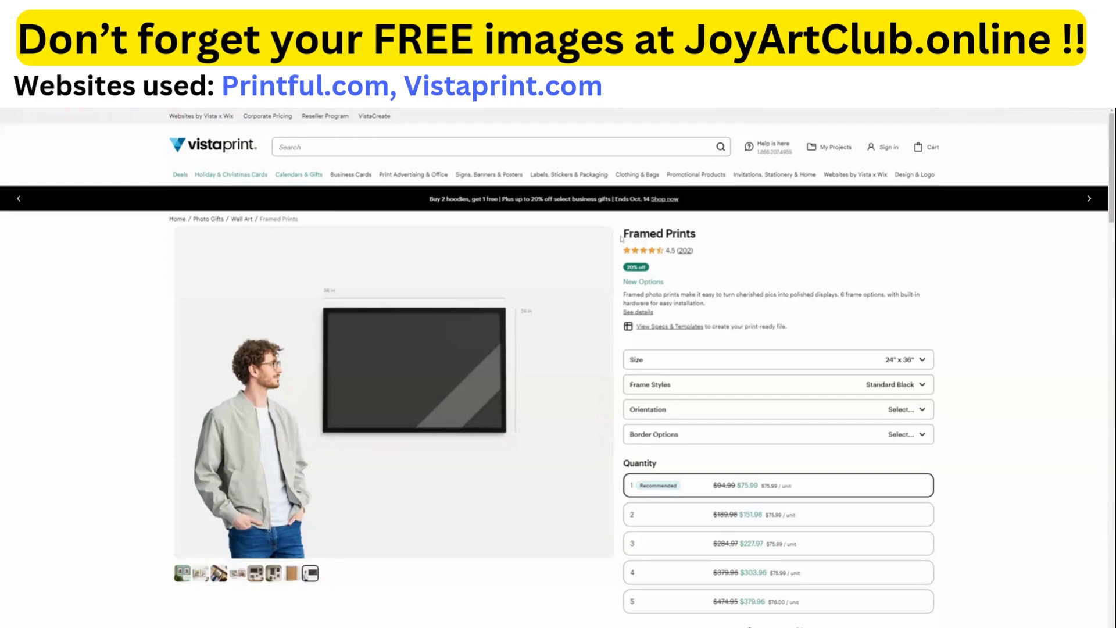
# On VistaPrint's Framed Prints page, choose the 24" x 36" size and Vertical orientation
pyautogui.tripleClick(704, 238)
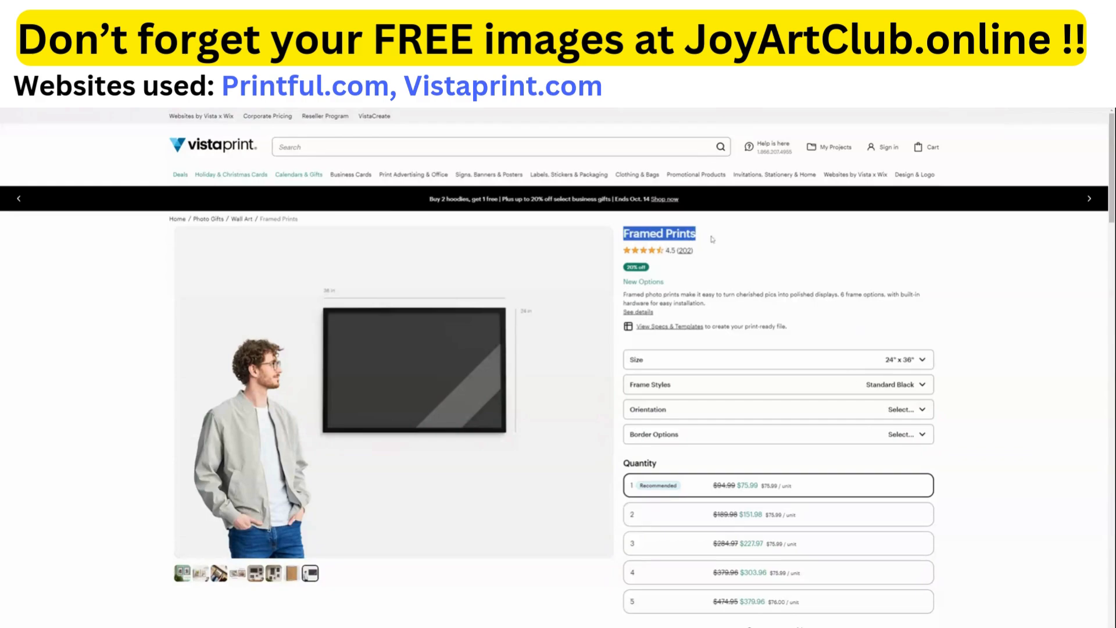
pyautogui.click(925, 362)
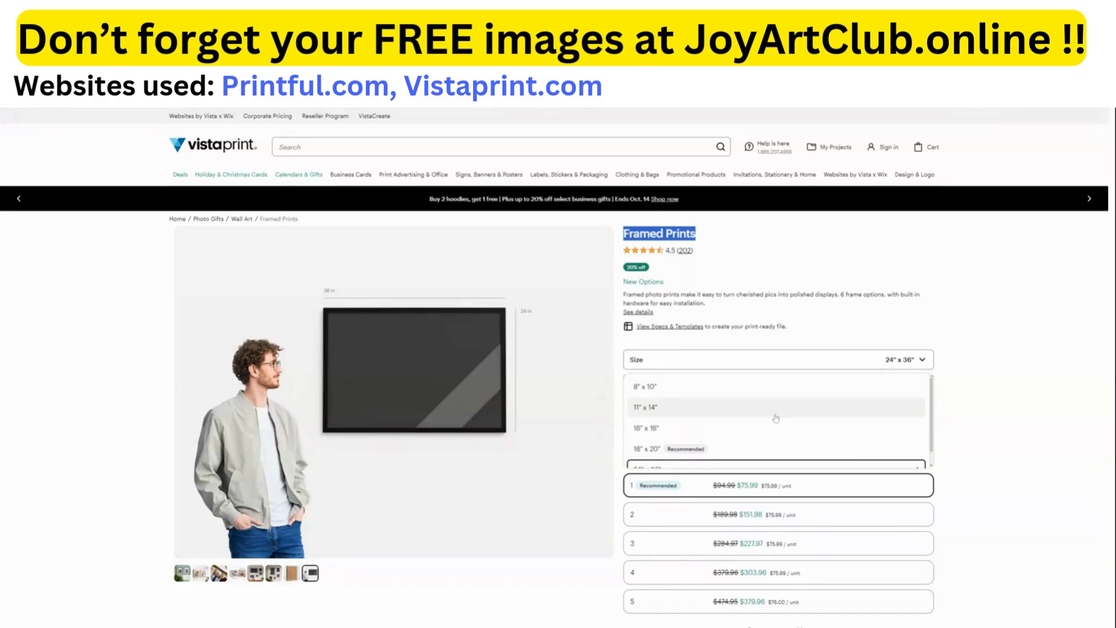
pyautogui.scroll(-1, 683, 430)
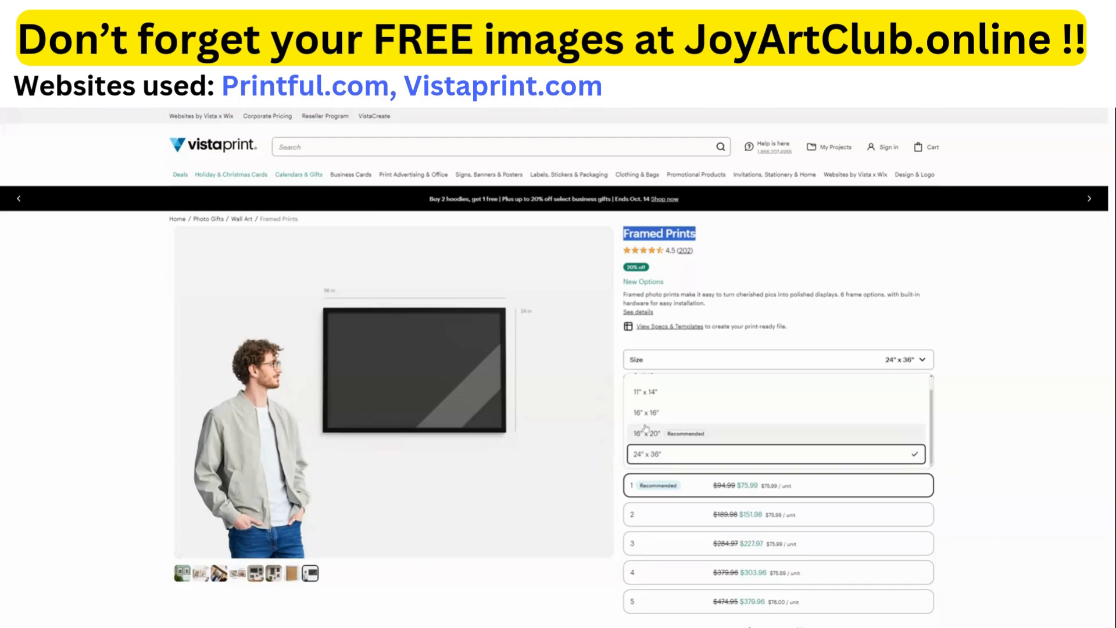
pyautogui.click(652, 458)
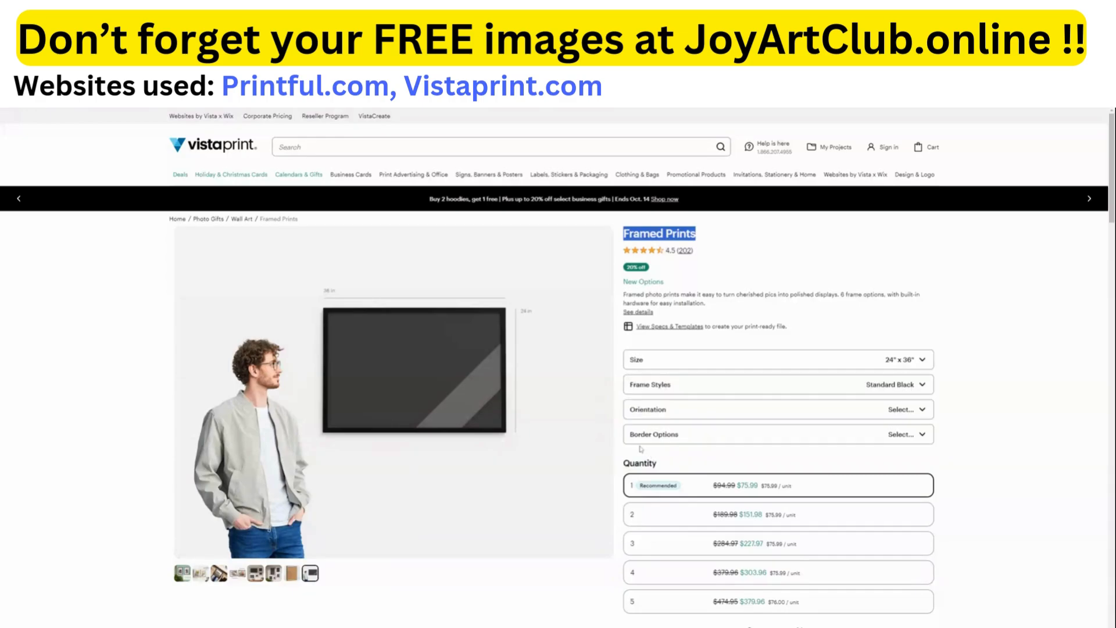
pyautogui.click(915, 413)
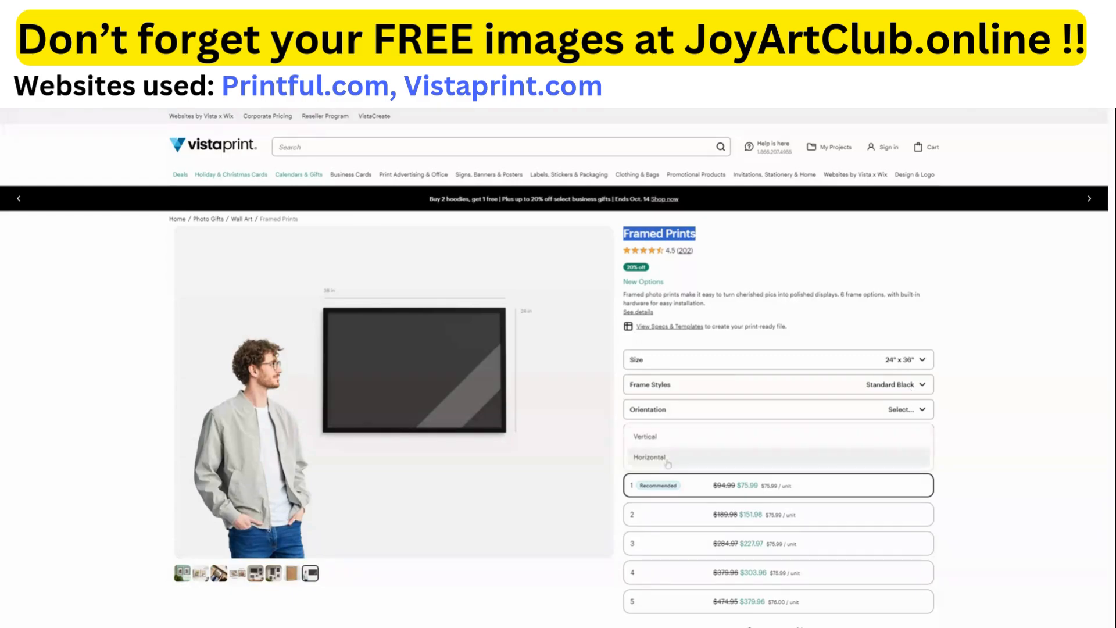
pyautogui.click(642, 440)
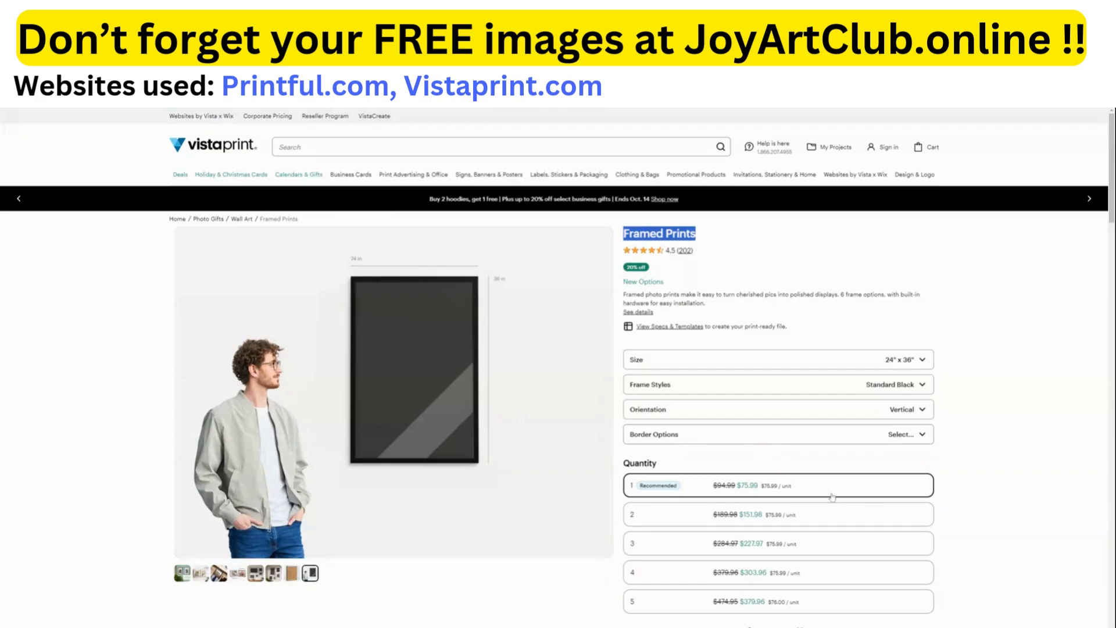
# Choose to upload a design for the framed print, select the Full Photo border option, and continue to the editor
pyautogui.scroll(-3, 712, 510)
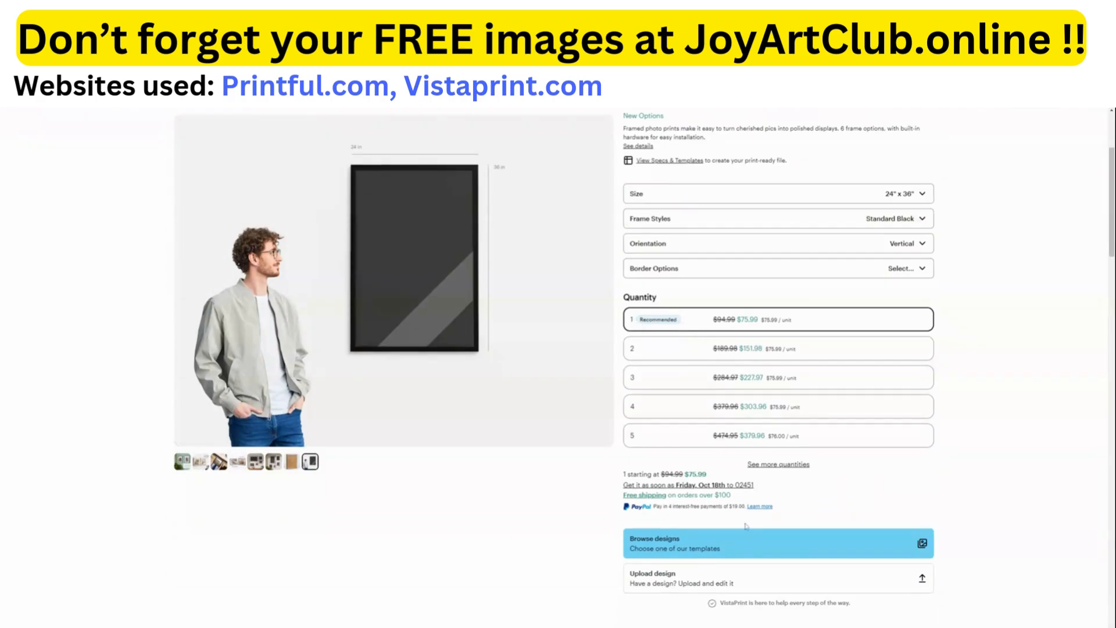
pyautogui.click(662, 582)
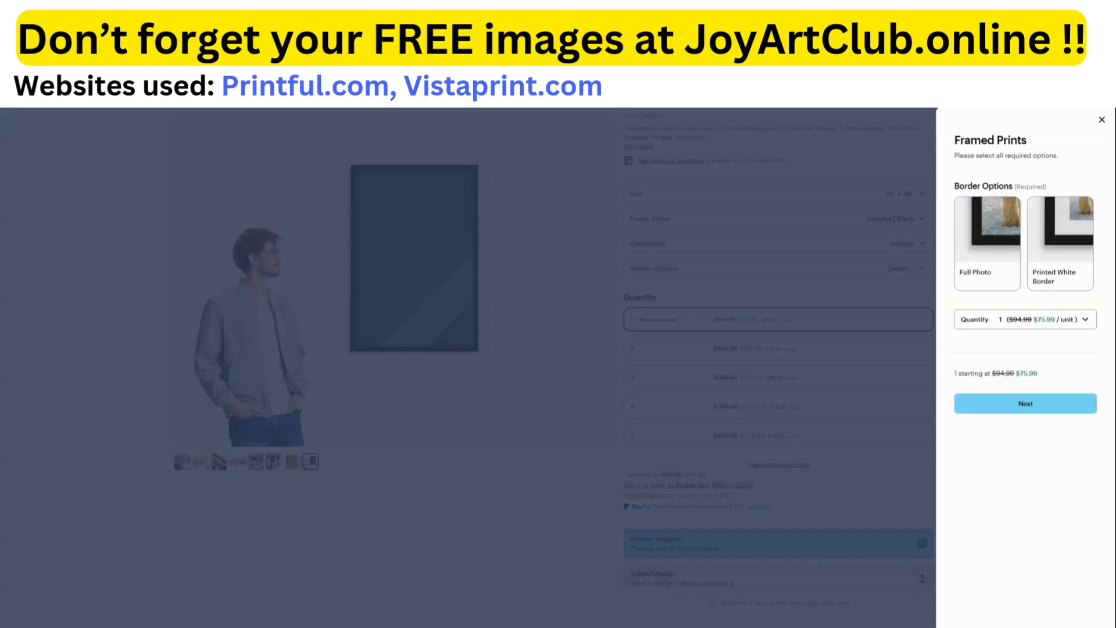
pyautogui.click(1085, 410)
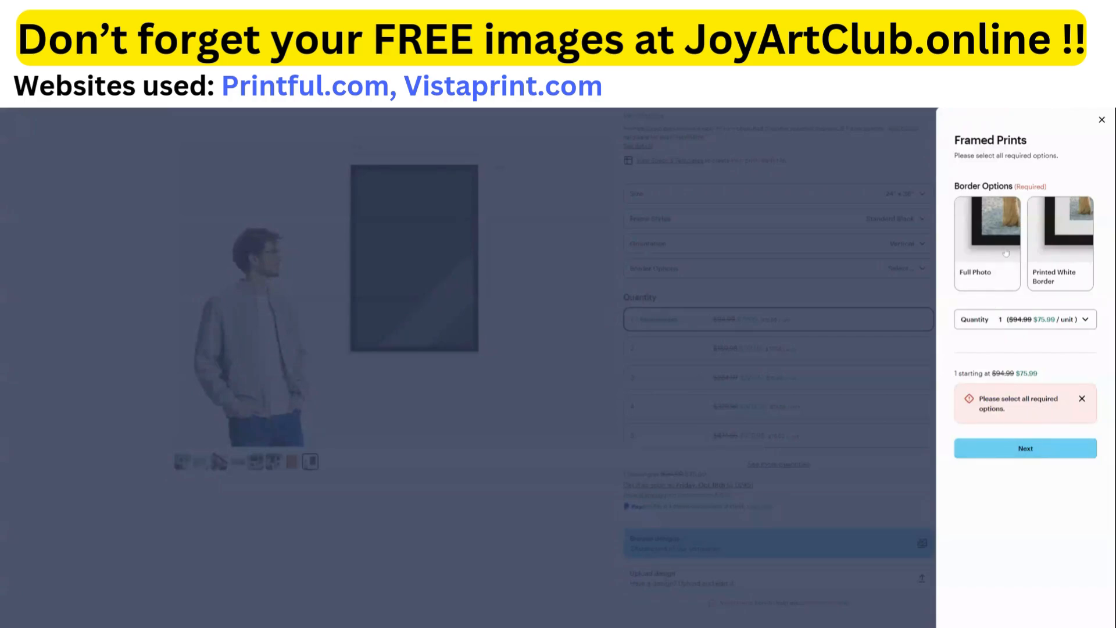
pyautogui.click(994, 243)
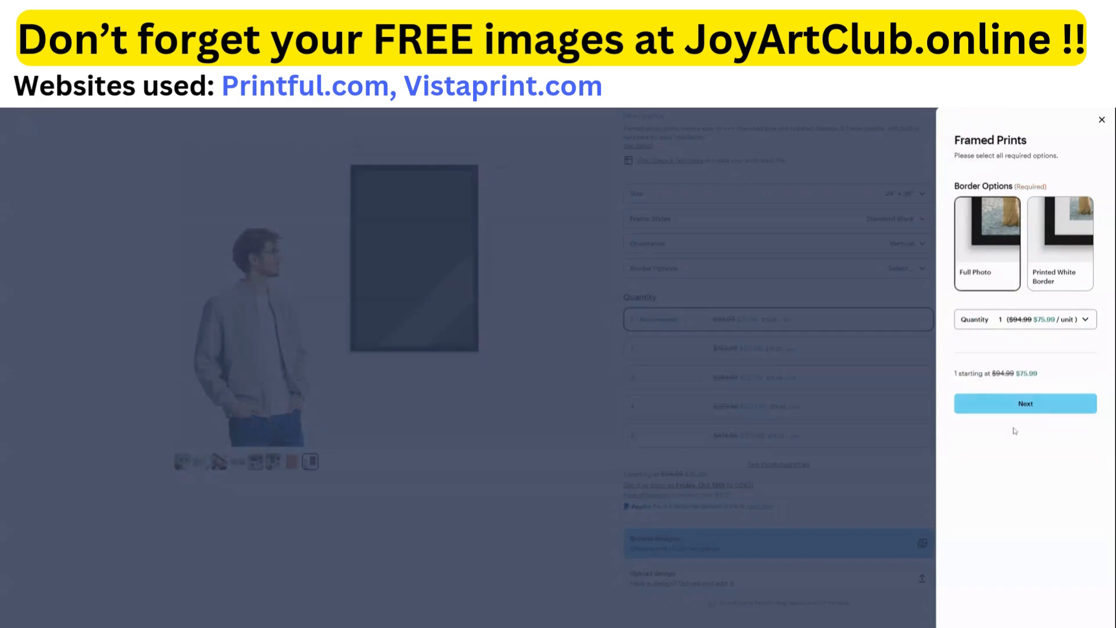
pyautogui.click(1026, 408)
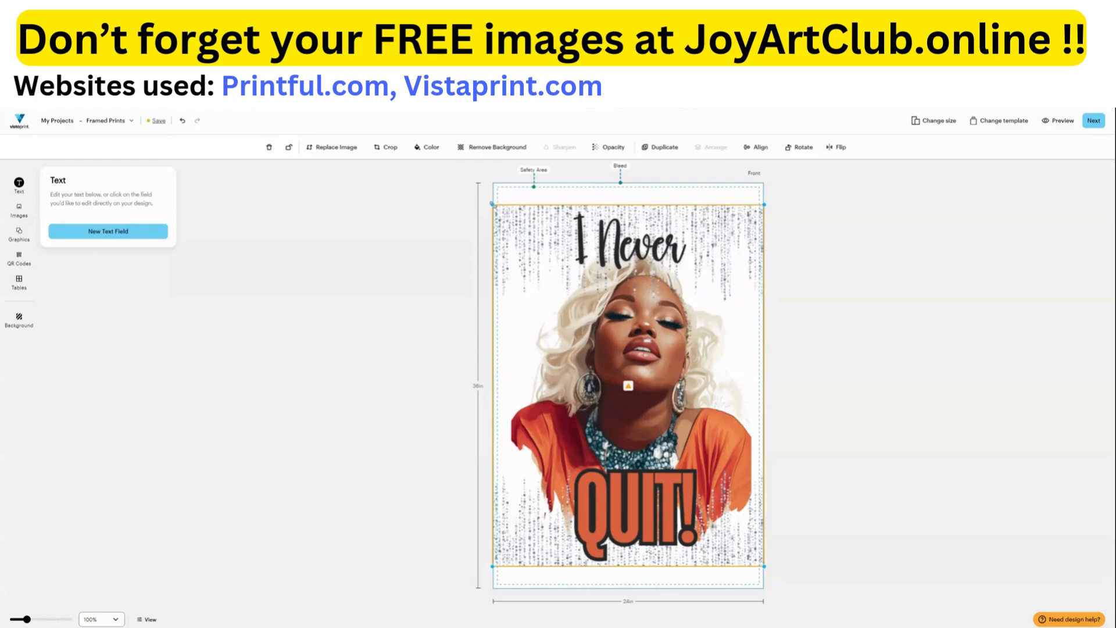
# Enlarge the "I Never QUIT!" image to fill the framed print's height and extend past both sides, centering it on the print area
pyautogui.moveTo(492, 204); pyautogui.dragTo(479, 187)
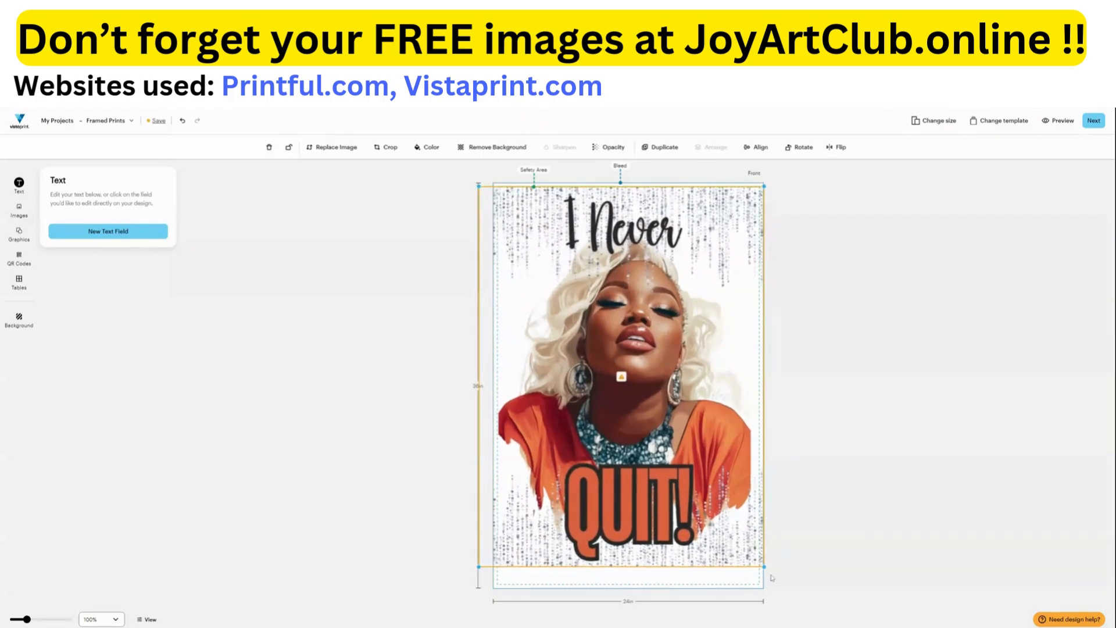
pyautogui.moveTo(764, 567); pyautogui.dragTo(784, 587)
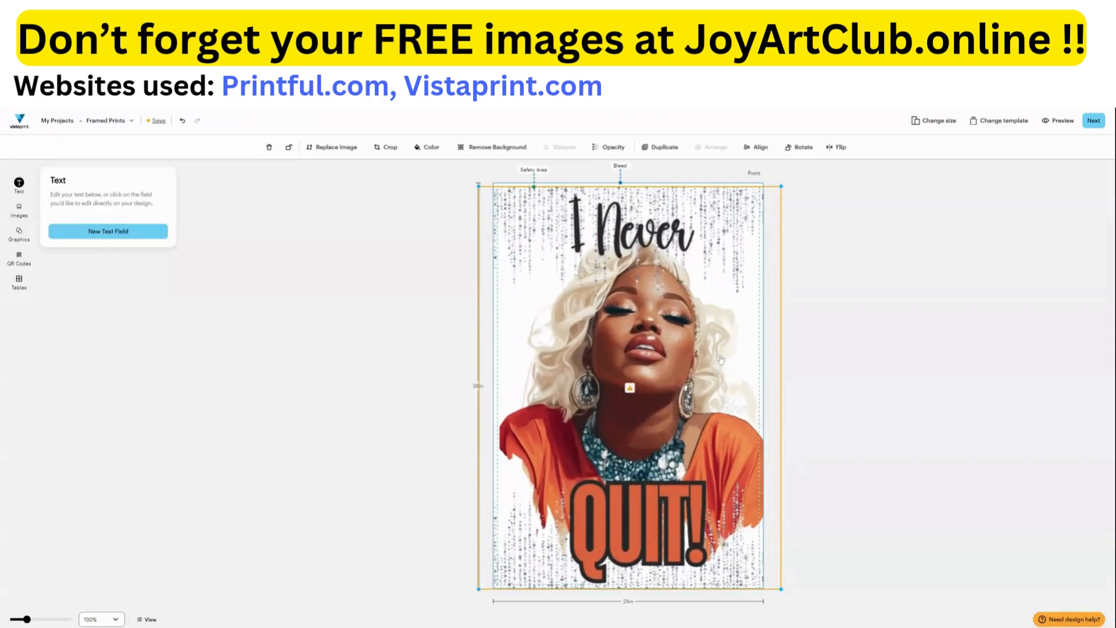
pyautogui.moveTo(681, 344); pyautogui.dragTo(679, 343)
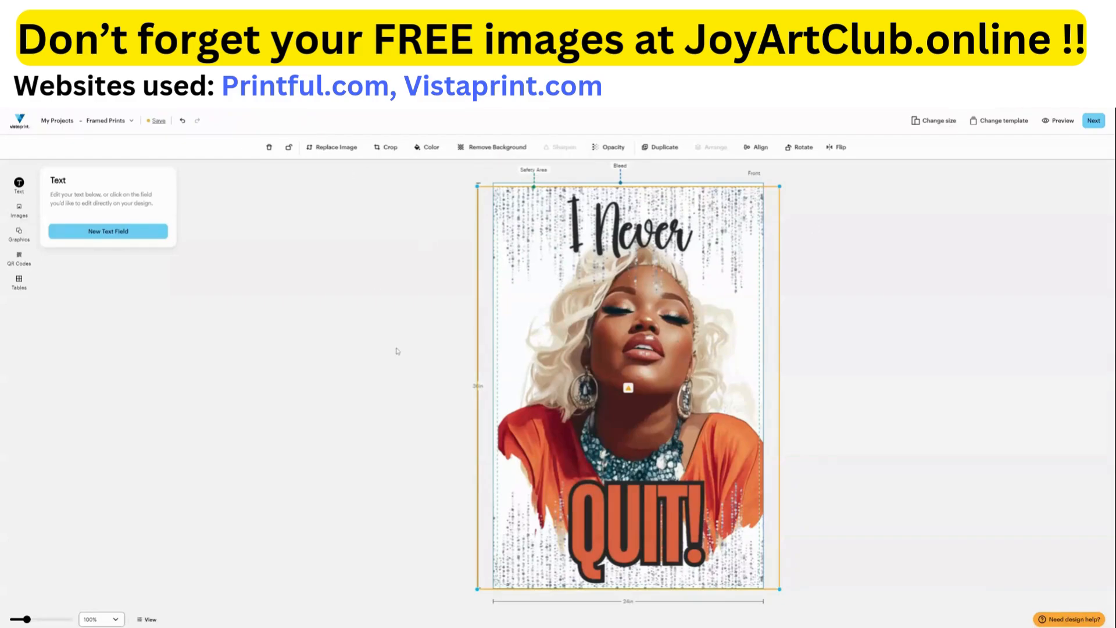
pyautogui.moveTo(628, 391)
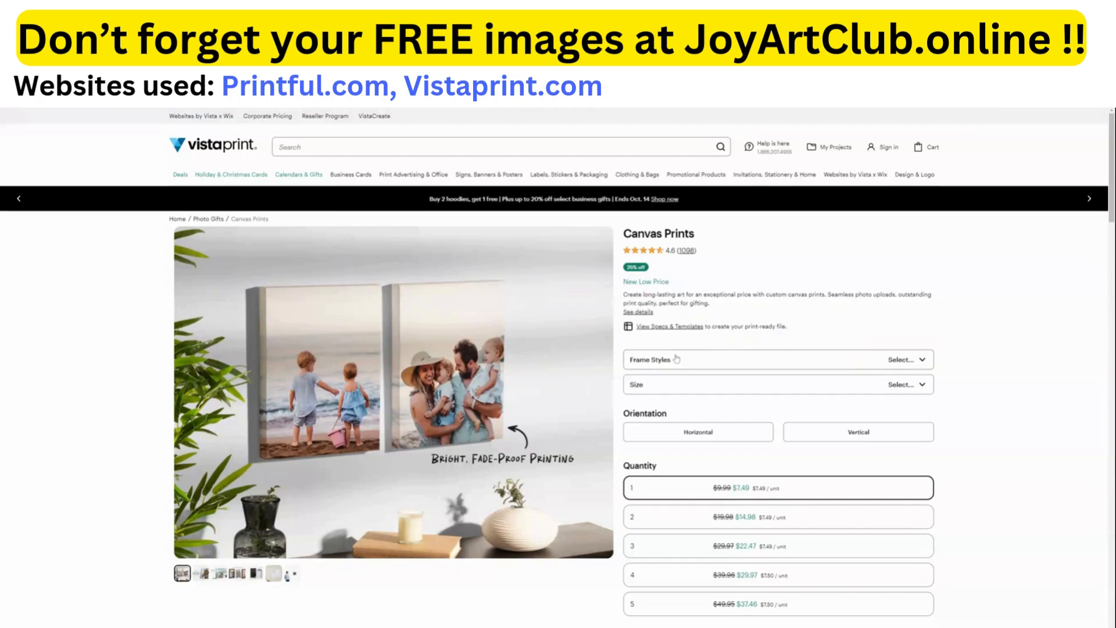
# Configure the Canvas Prints product with the 0.75" Wood Frame, 12" x 16" size, and Vertical orientation
pyautogui.click(885, 366)
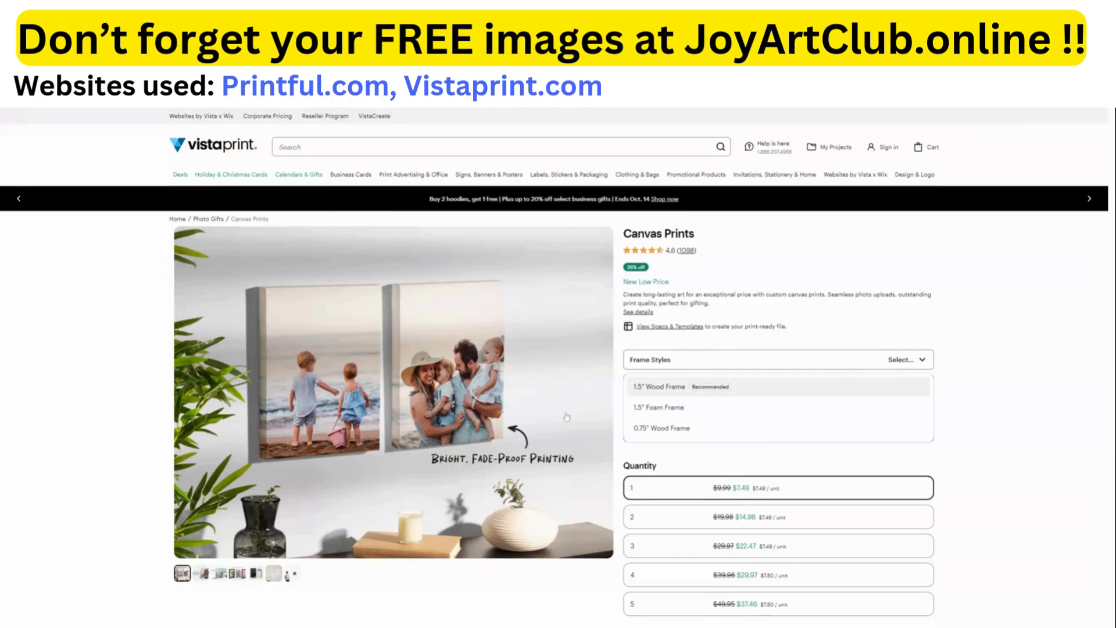
pyautogui.click(655, 430)
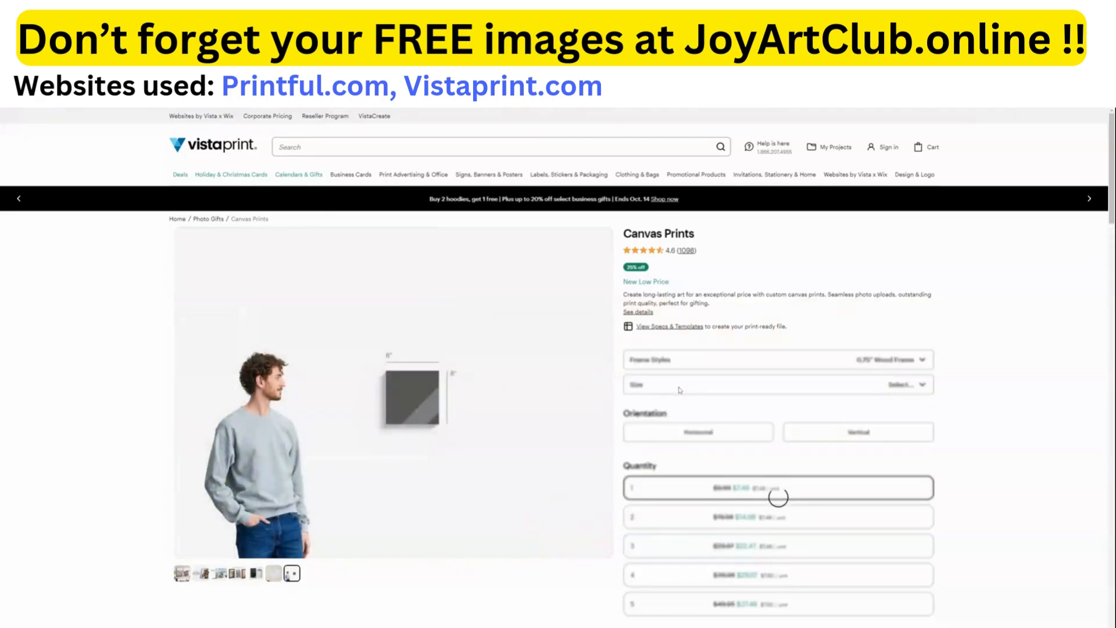
pyautogui.click(680, 385)
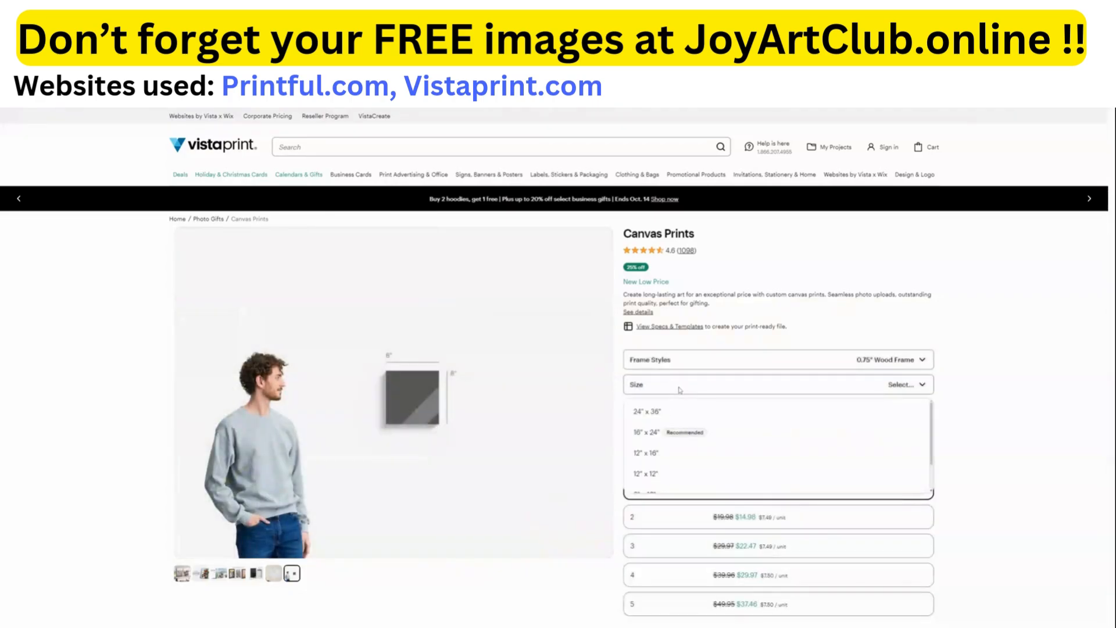
pyautogui.click(649, 457)
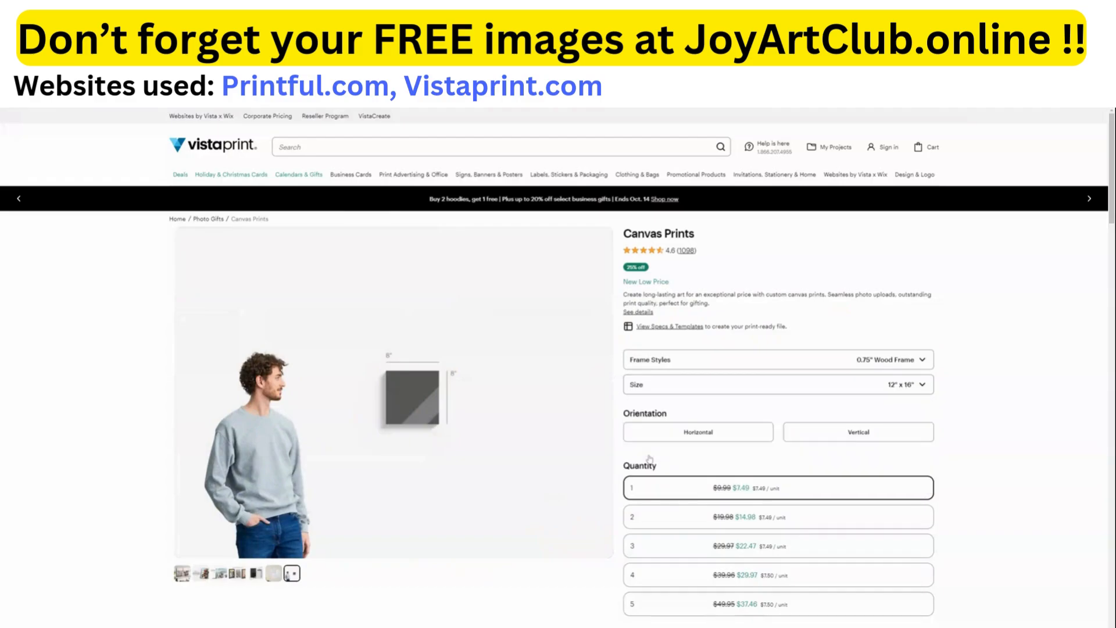
pyautogui.click(850, 437)
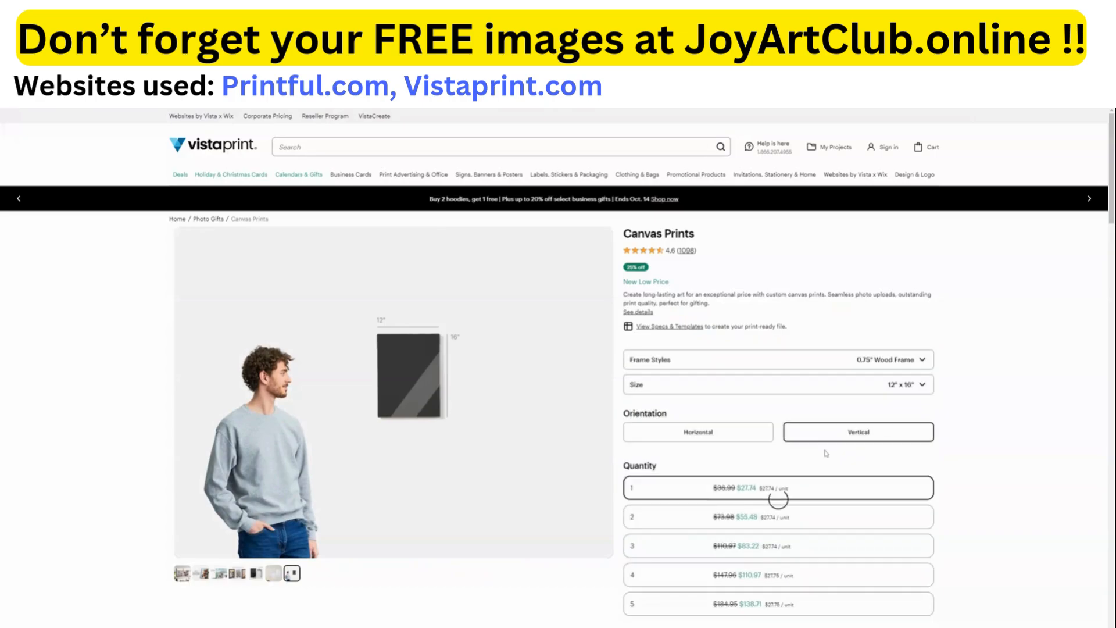
# Choose to upload an image for the canvas print and use the recently uploaded "I Never QUIT!" image
pyautogui.scroll(-3, 781, 469)
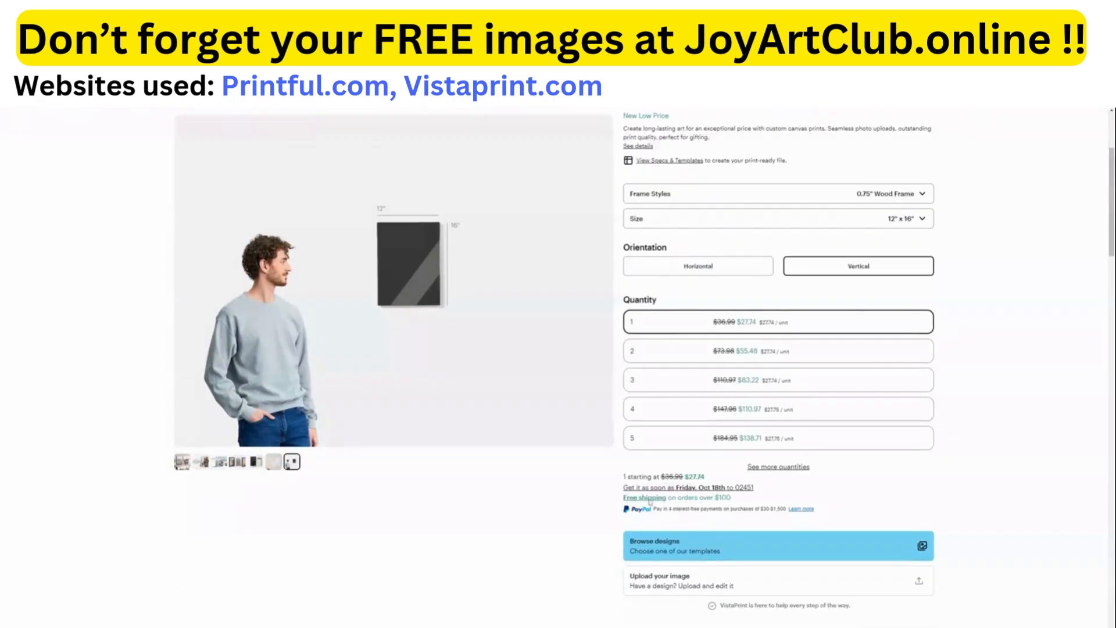
pyautogui.click(654, 584)
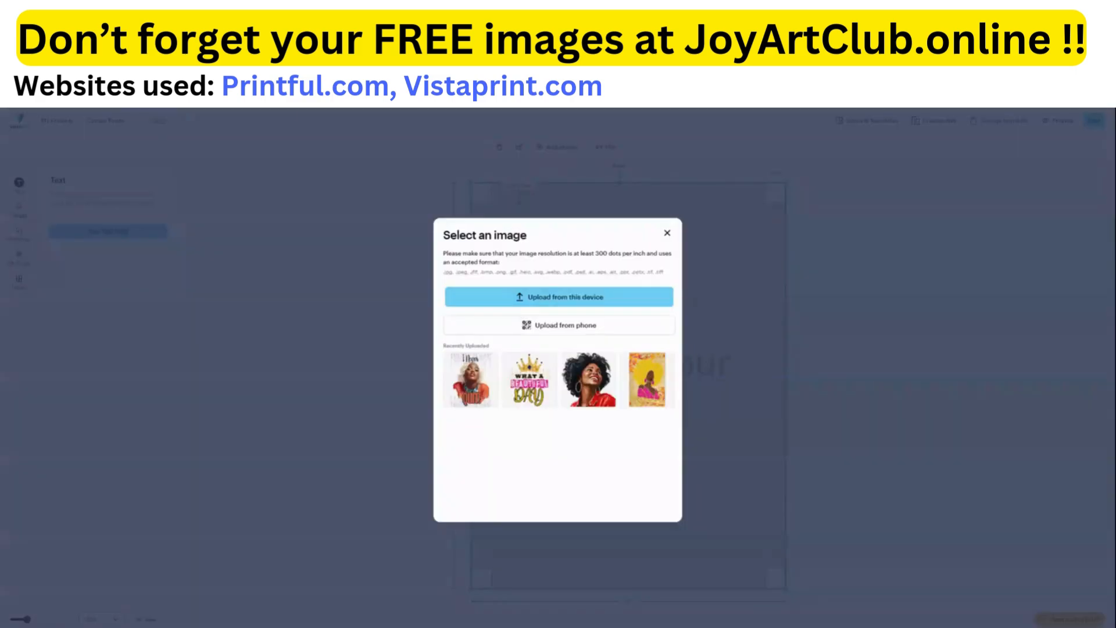
pyautogui.click(470, 388)
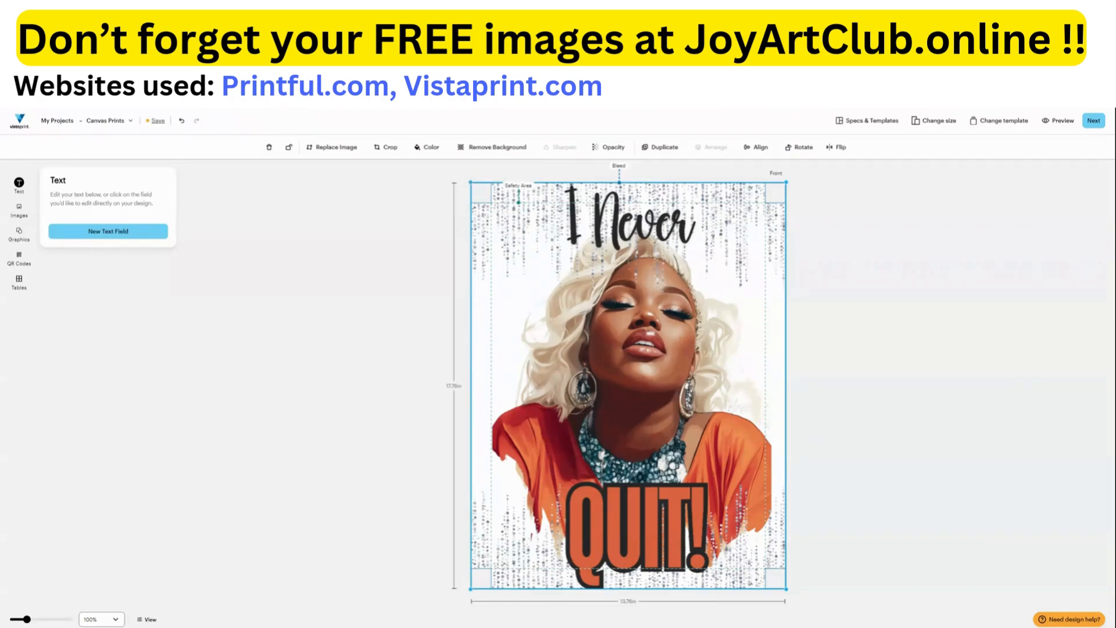
# Shrink and center the "I Never QUIT!" image to roughly match the canvas print's safety area, and open the preview
pyautogui.moveTo(471, 183); pyautogui.dragTo(493, 204)
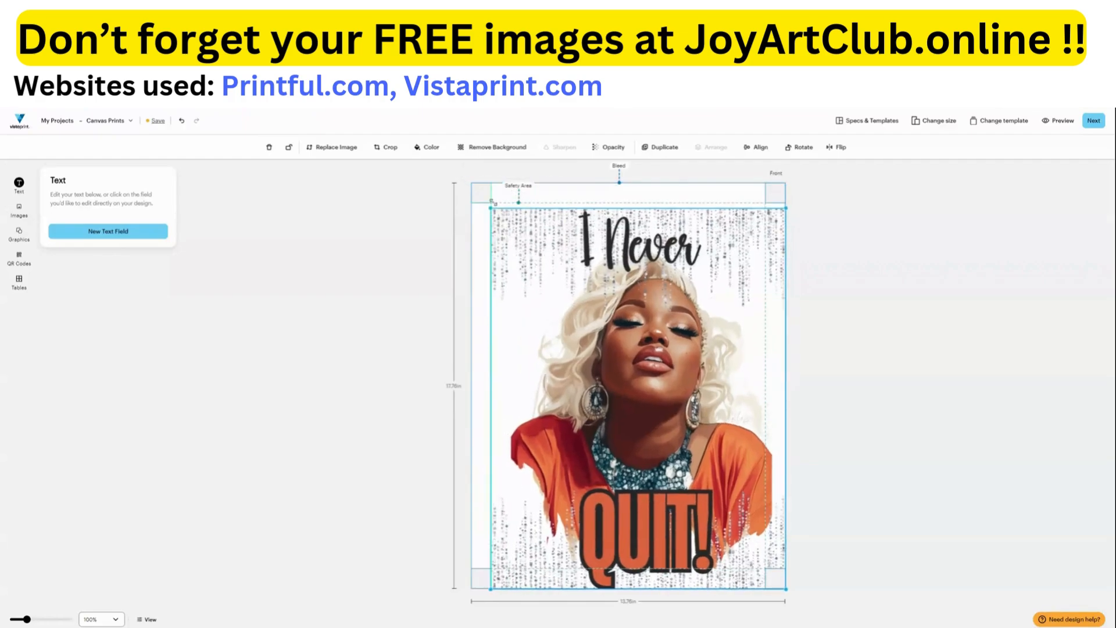
pyautogui.moveTo(788, 591); pyautogui.dragTo(762, 567)
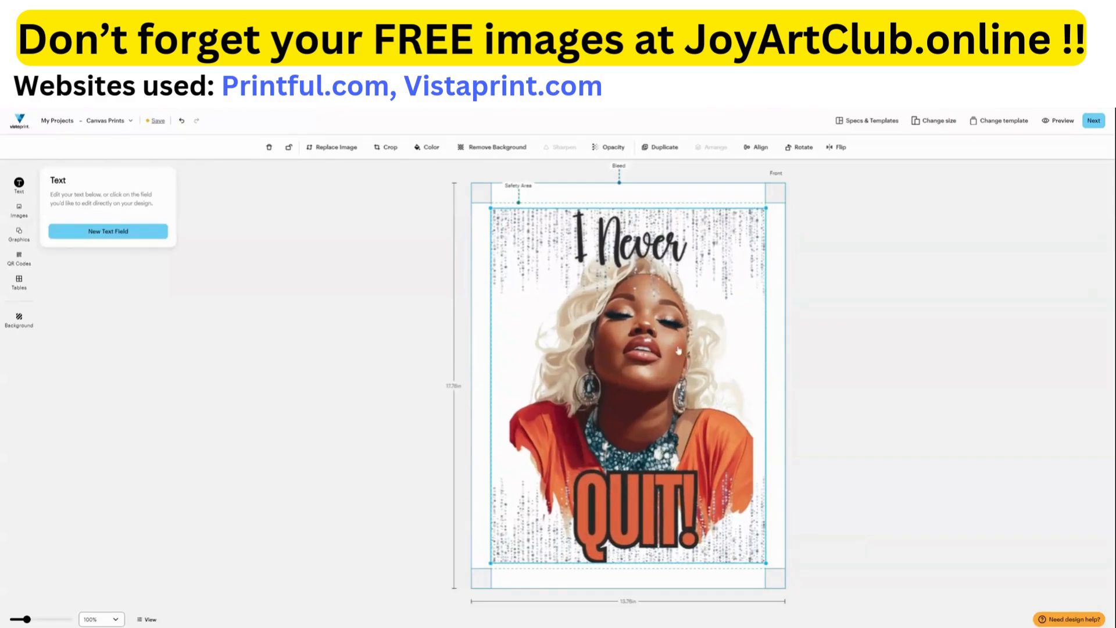
pyautogui.moveTo(680, 303); pyautogui.dragTo(678, 299)
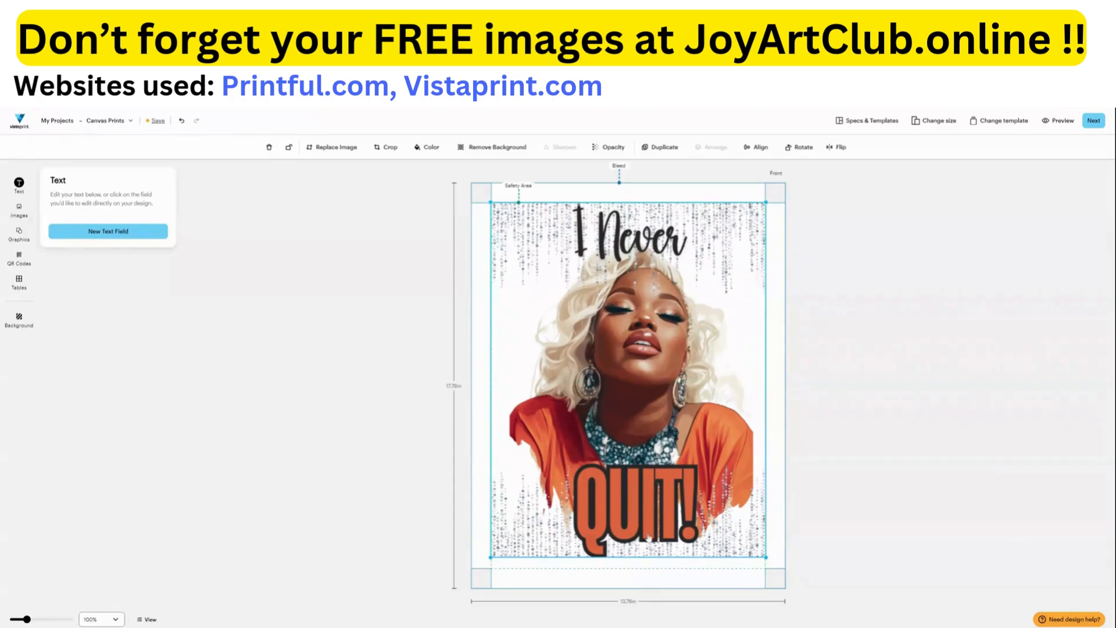
pyautogui.moveTo(768, 560); pyautogui.dragTo(778, 571)
pyautogui.moveTo(674, 468); pyautogui.dragTo(675, 472)
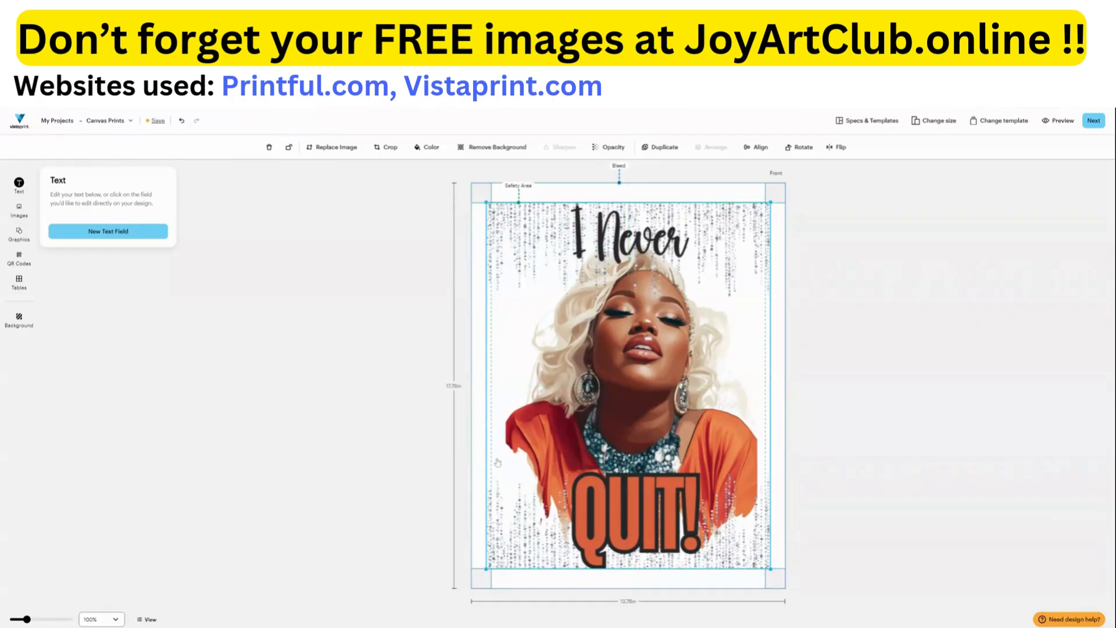
pyautogui.click(1067, 123)
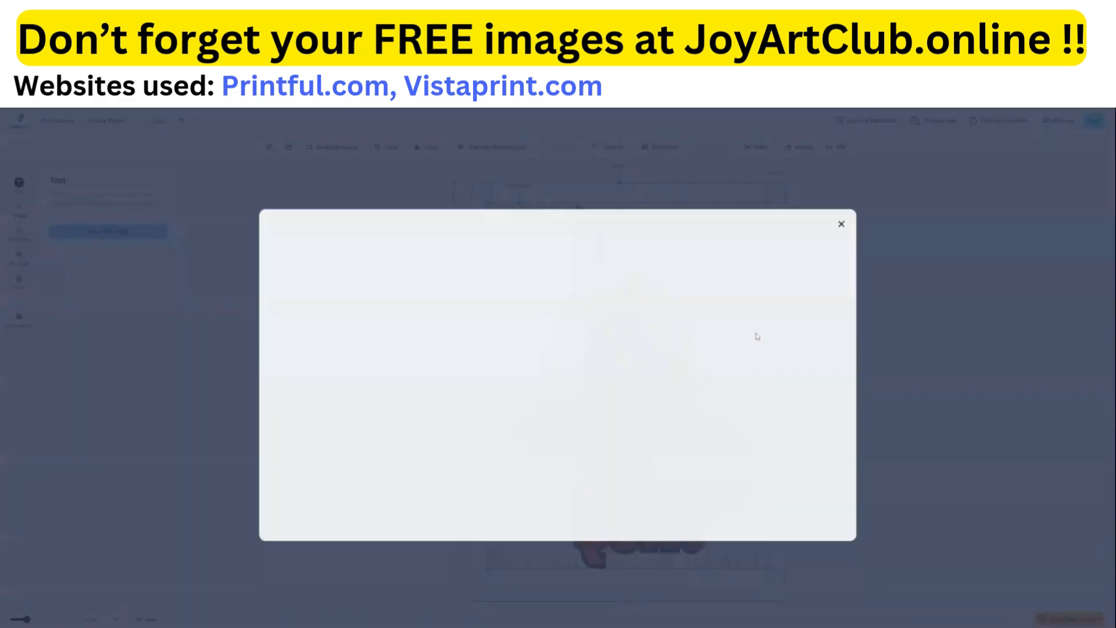